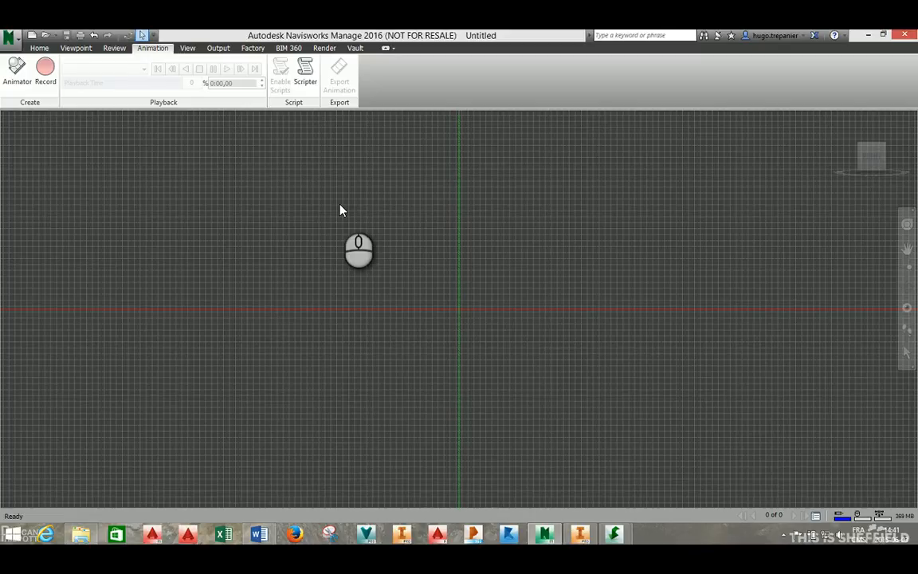
# - Open the Building.nwd model and bring the exterior of the building into view
pyautogui.click(16, 45)
pyautogui.click(17, 46)
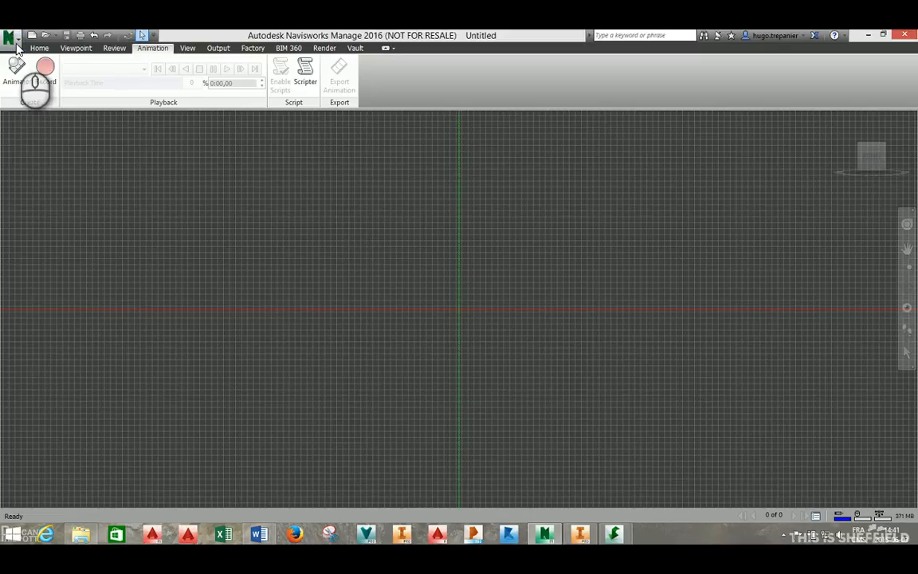
pyautogui.click(17, 47)
pyautogui.click(128, 91)
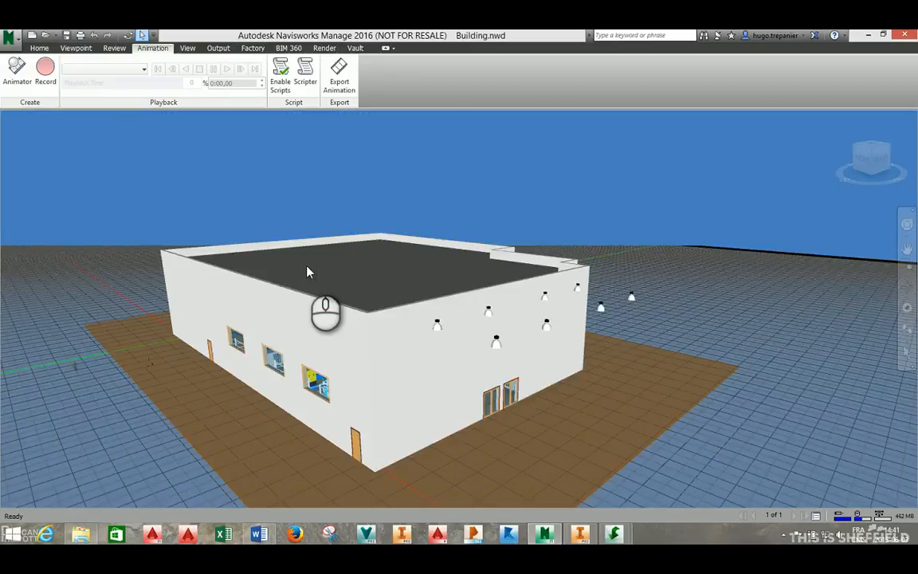
pyautogui.moveTo(288, 327); pyautogui.dragTo(388, 316, button='middle')
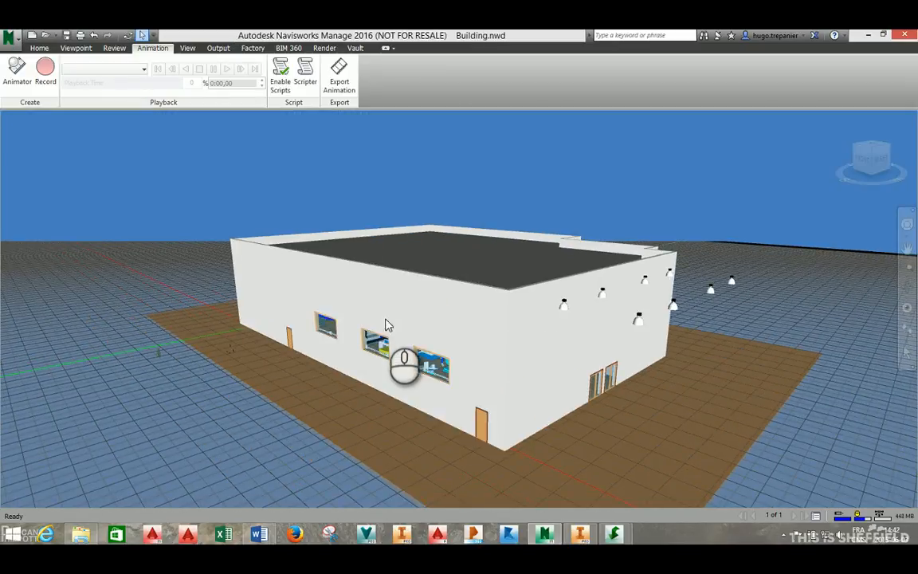
pyautogui.scroll(1, 456, 345)
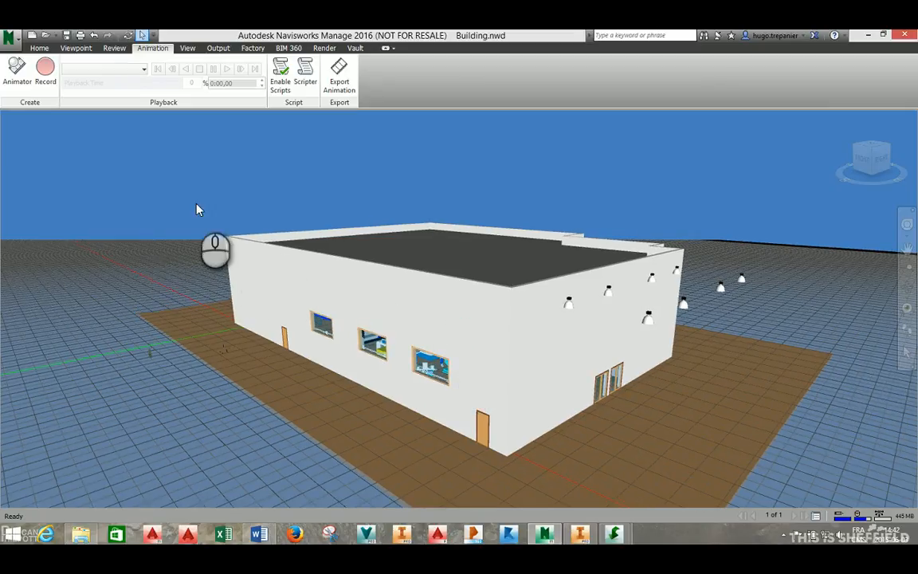
# - Show the Selection Tree, expand Building.nwd, and highlight Building 1.rvt and Building 1.iam in the model
pyautogui.click(38, 49)
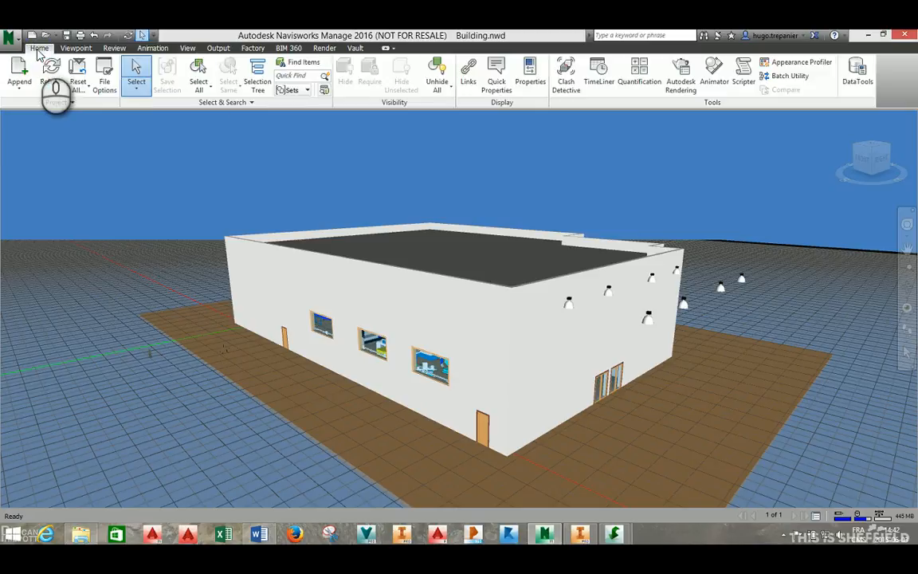
pyautogui.click(258, 80)
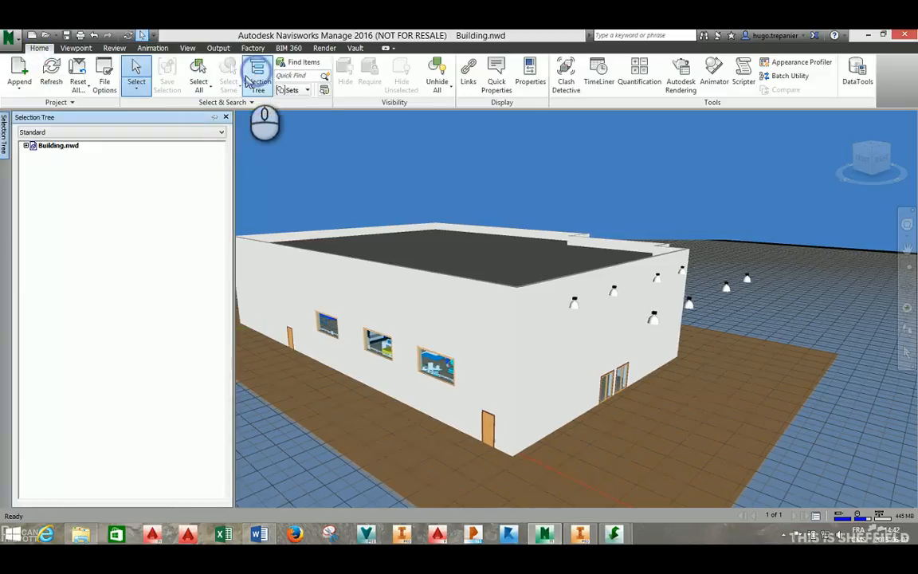
pyautogui.click(27, 146)
pyautogui.click(64, 164)
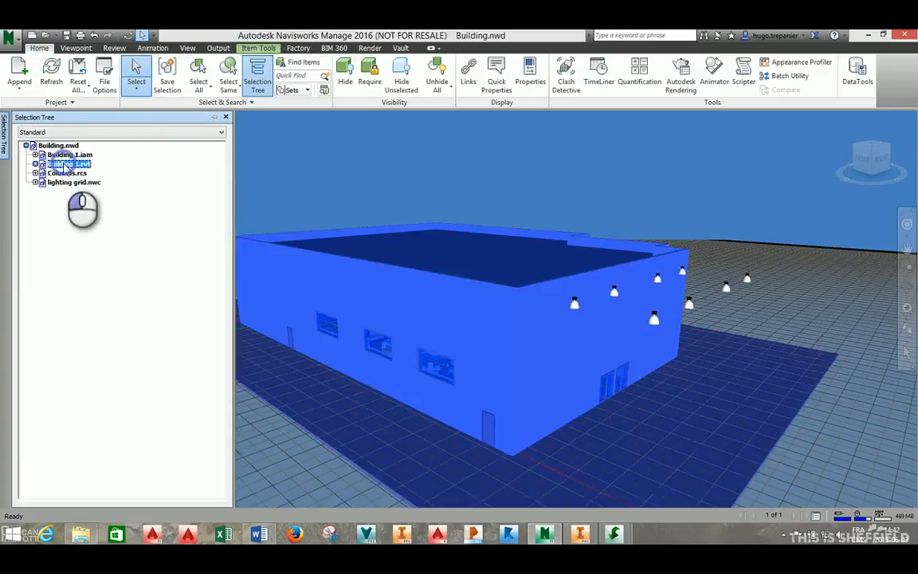
pyautogui.click(62, 155)
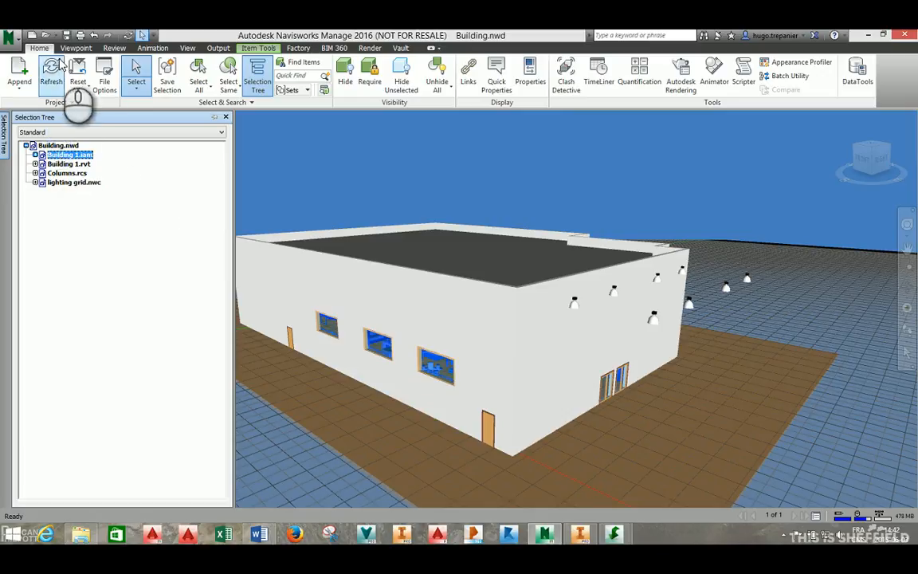
# - Load the saved viewpoint Initial Inside View
pyautogui.click(78, 49)
pyautogui.click(86, 73)
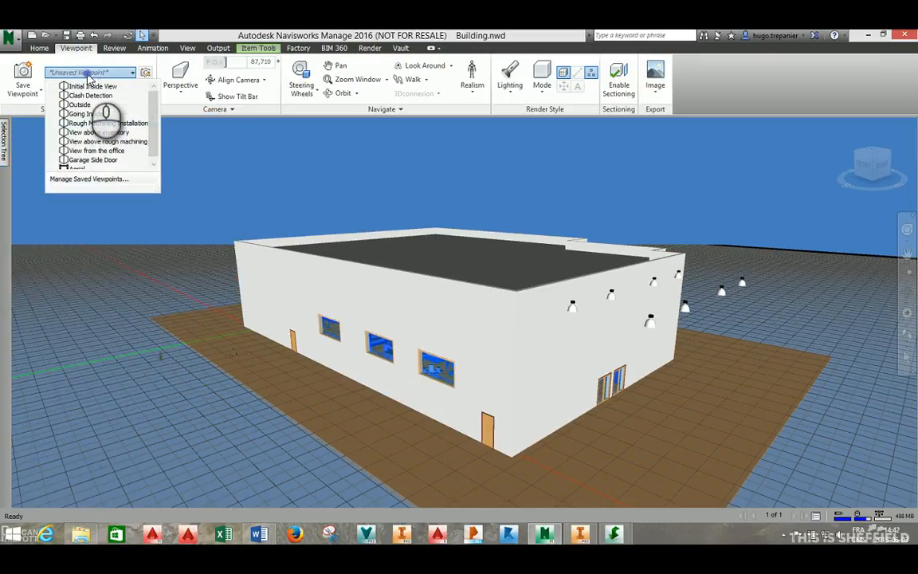
pyautogui.click(89, 86)
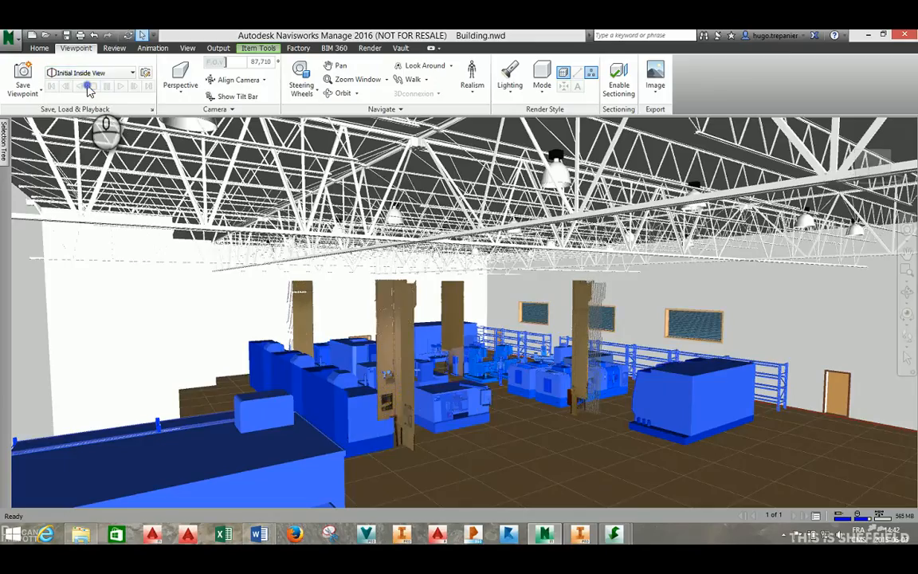
# - Highlight each source file in the Selection Tree: Building 1.iam, Building 1.rvt, Columns.rcs and lighting grid.nwc
pyautogui.click(4, 133)
pyautogui.click(72, 162)
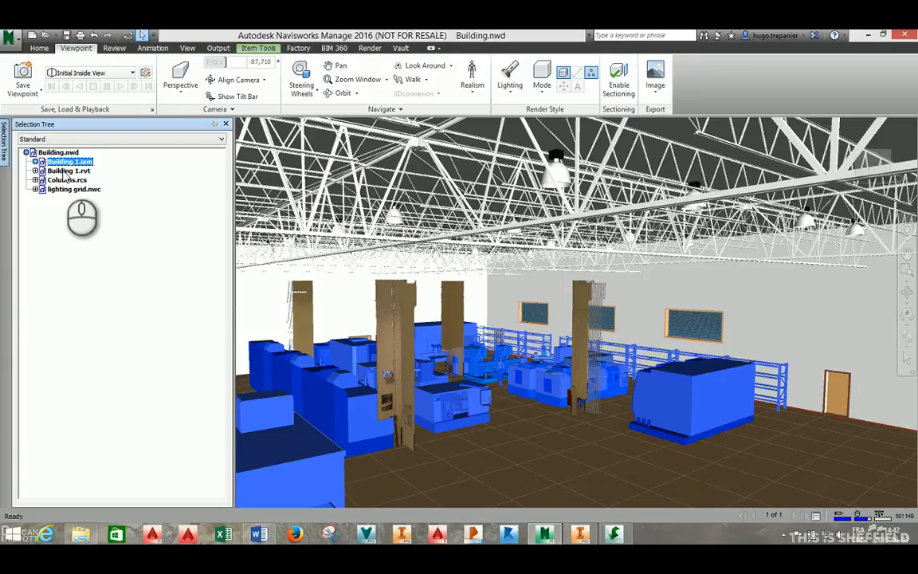
pyautogui.click(65, 173)
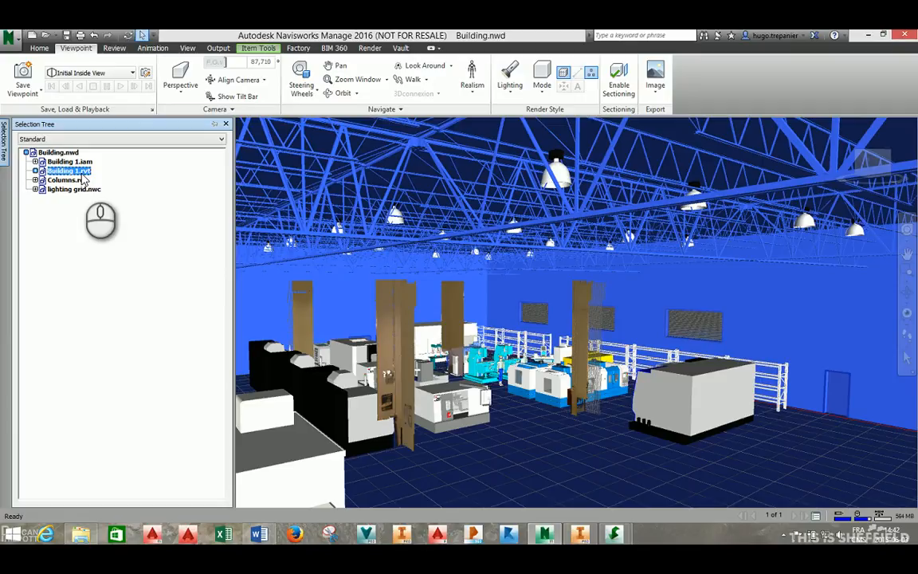
pyautogui.click(50, 181)
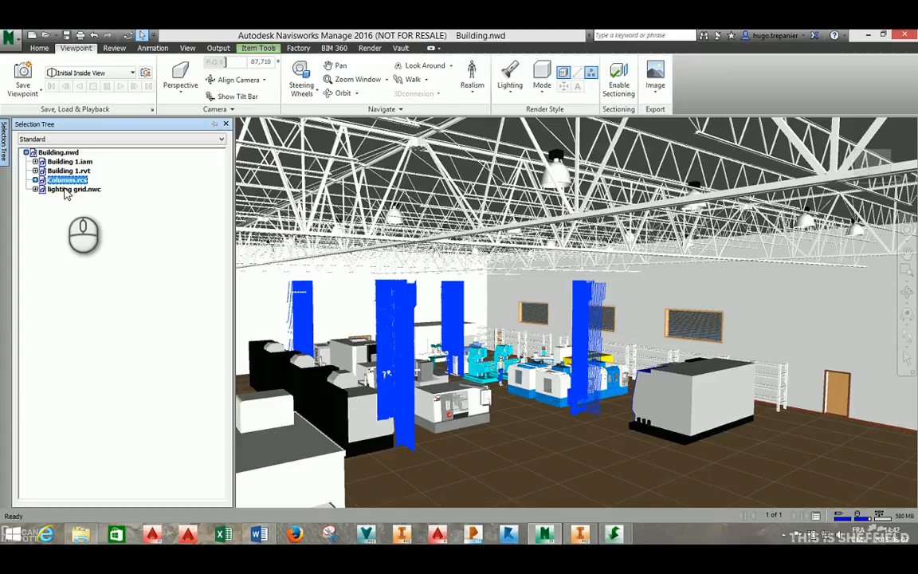
pyautogui.click(62, 191)
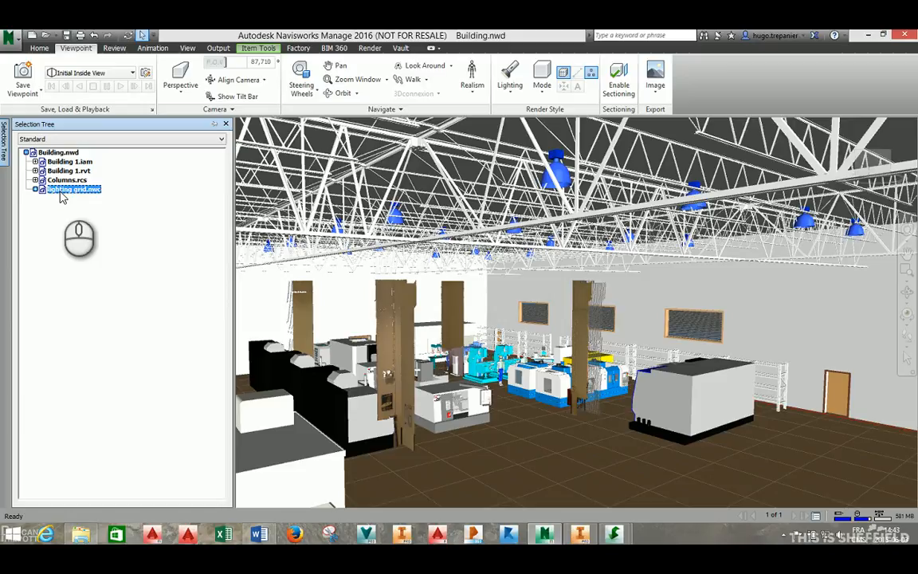
pyautogui.click(67, 163)
pyautogui.click(74, 192)
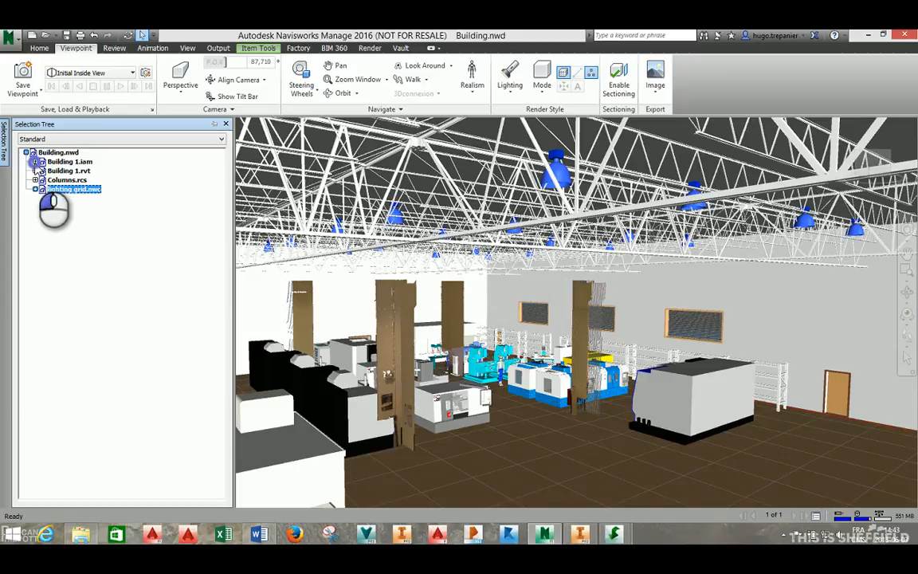
# - Expand Building 1.iam and highlight its Receiving building 1:1 and Rough Machining BUILDING 1:1 assemblies
pyautogui.click(35, 162)
pyautogui.click(70, 171)
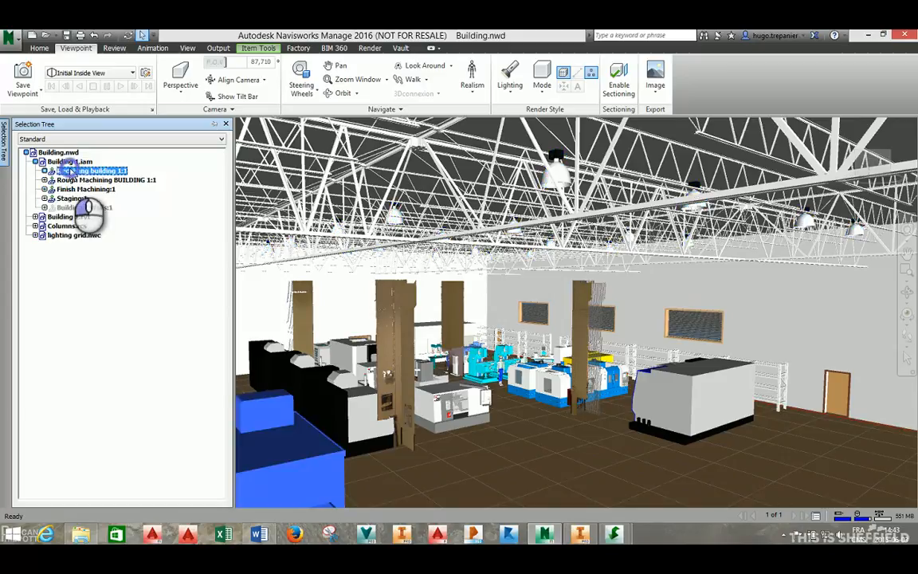
pyautogui.click(70, 181)
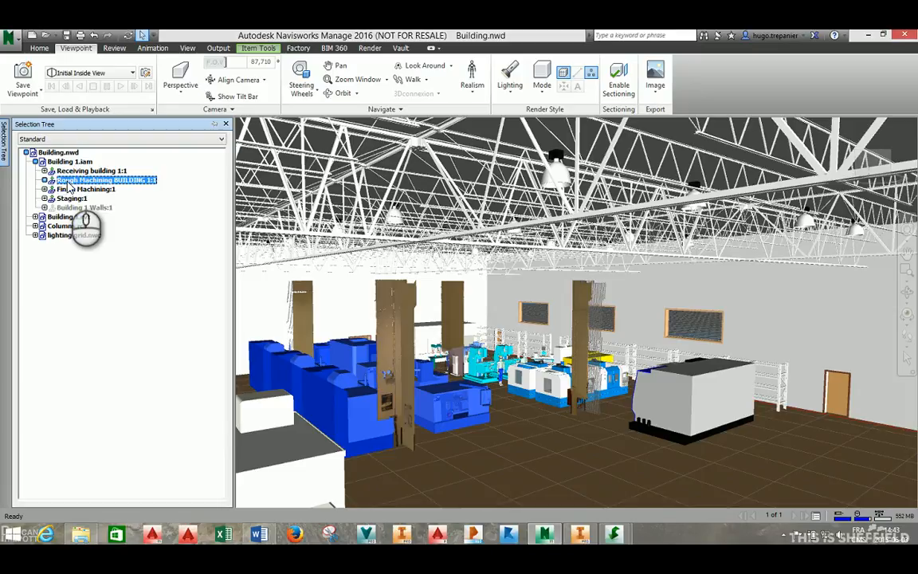
# - Hide the Building 1.iam file in the Selection Tree and unhide it again
pyautogui.click(67, 162)
pyautogui.rightClick(64, 163)
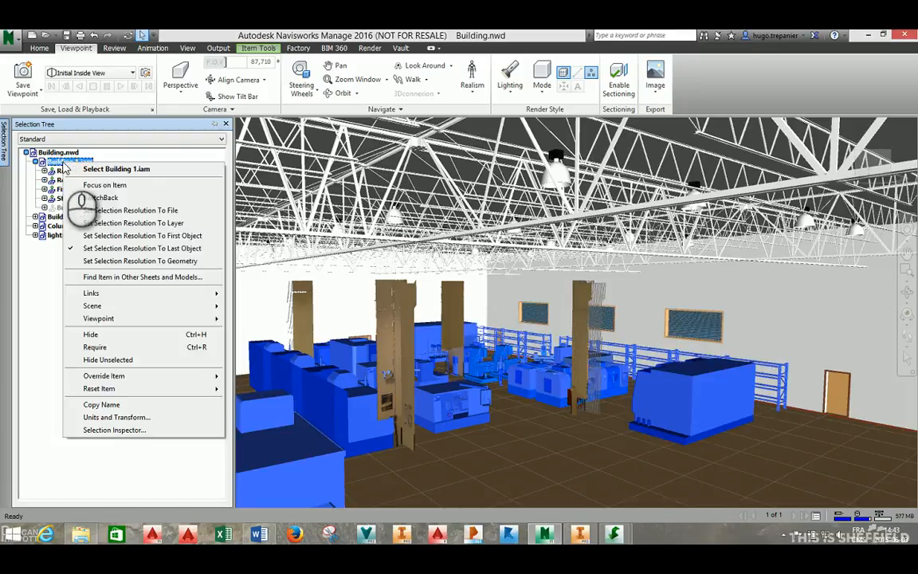
pyautogui.click(94, 334)
pyautogui.rightClick(58, 161)
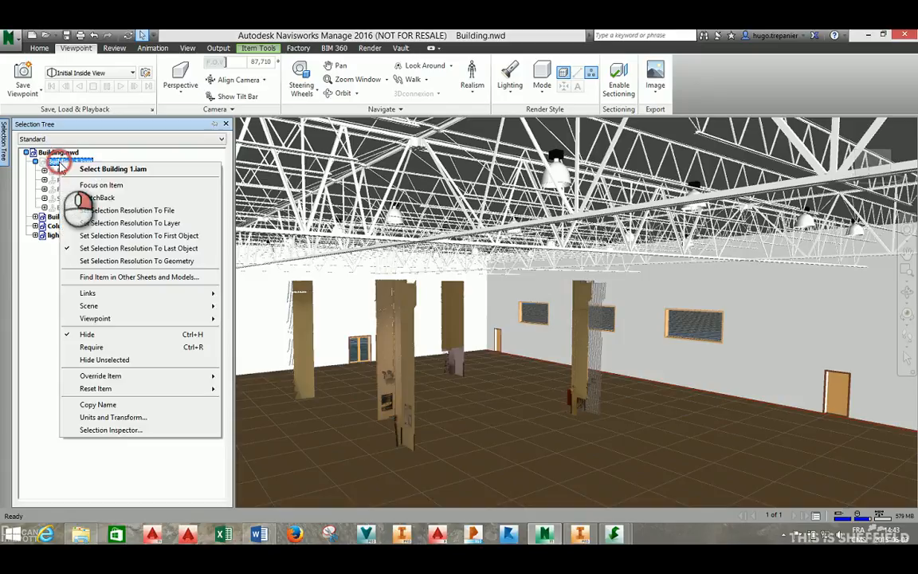
pyautogui.click(94, 334)
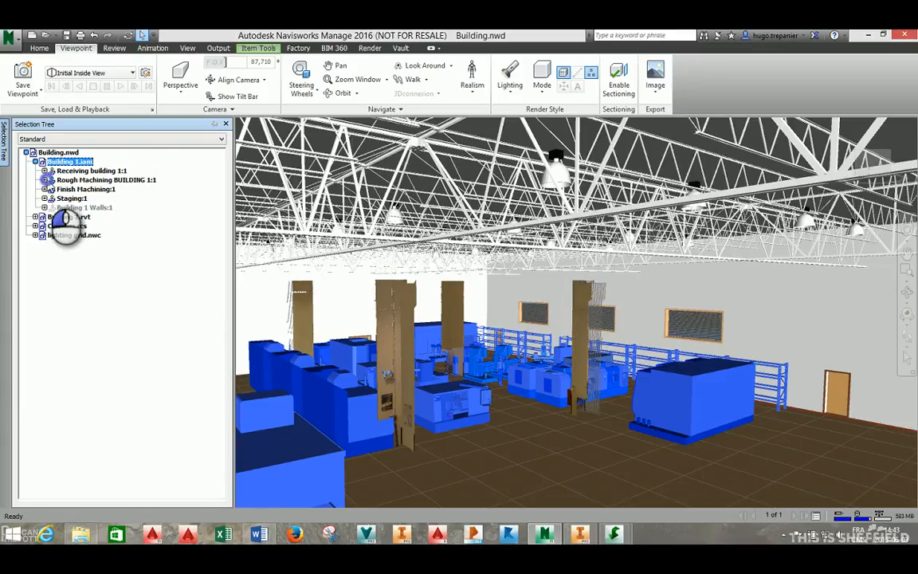
# - Select Rough Machining BUILDING 1:1, expand it to inspect its contents, and collapse it again
pyautogui.click(48, 180)
pyautogui.click(45, 180)
pyautogui.click(45, 180)
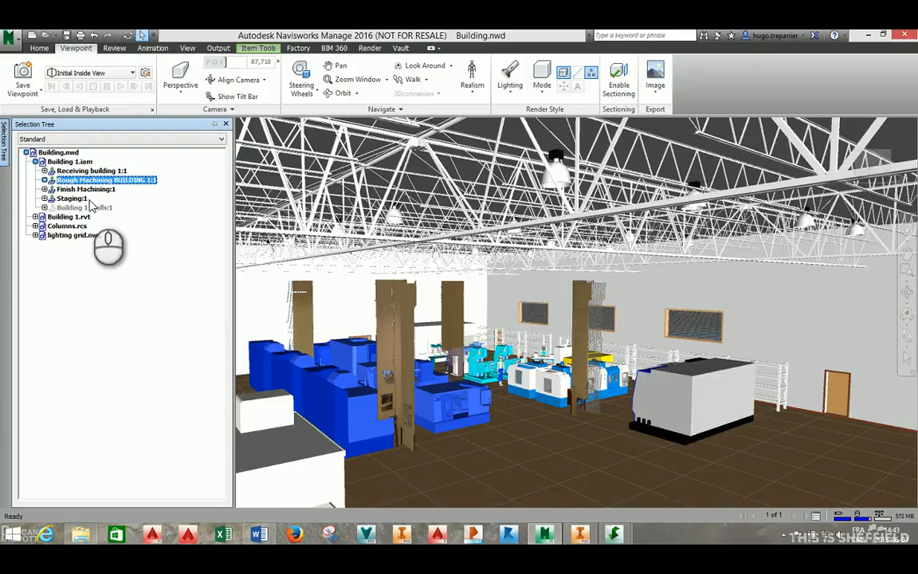
# - Examine the file types supported for appending a model, and close the Append dialog without adding a file
pyautogui.click(56, 35)
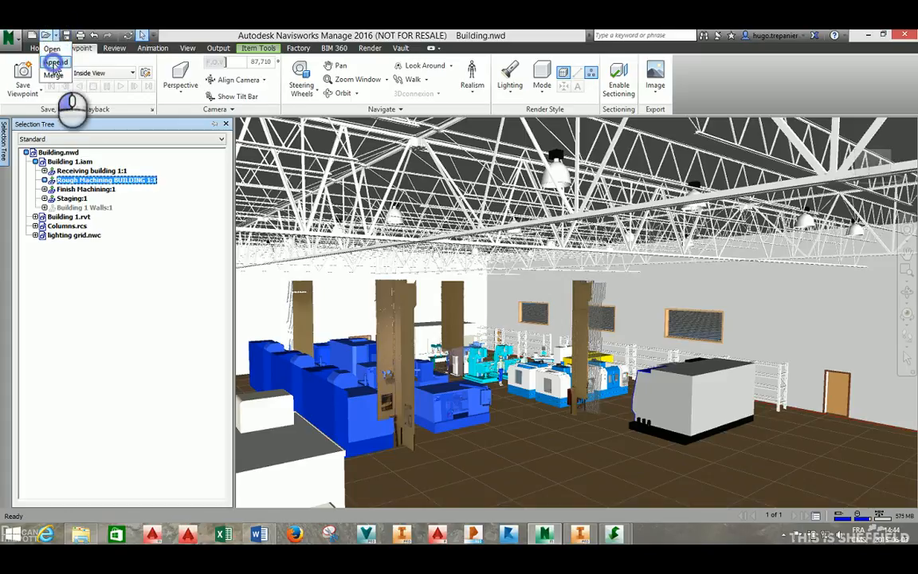
pyautogui.click(54, 63)
pyautogui.click(426, 382)
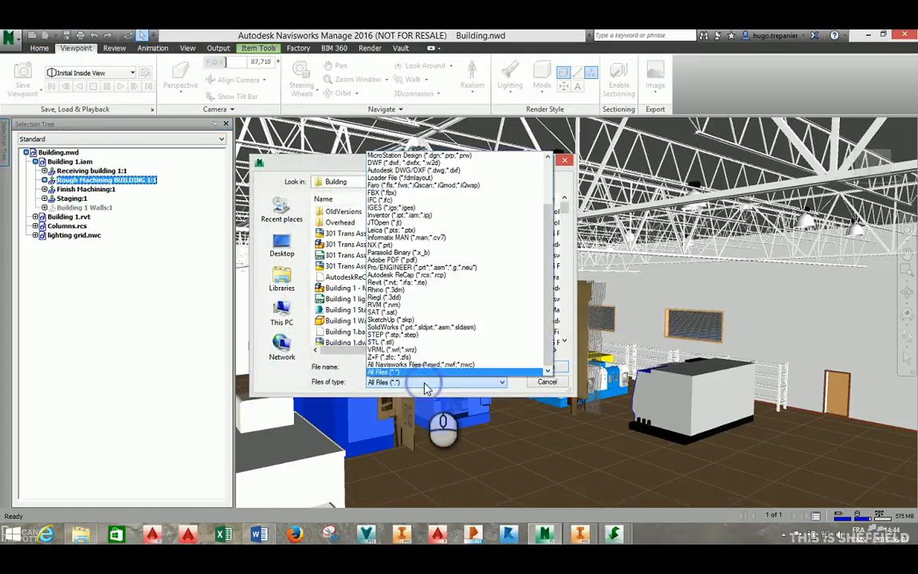
pyautogui.scroll(3, 539, 263)
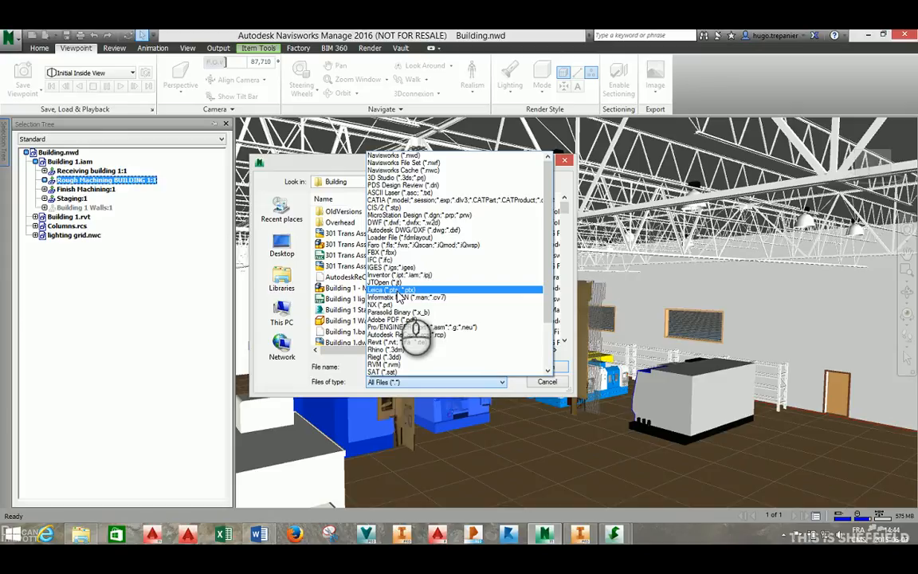
pyautogui.moveTo(548, 311); pyautogui.dragTo(548, 359)
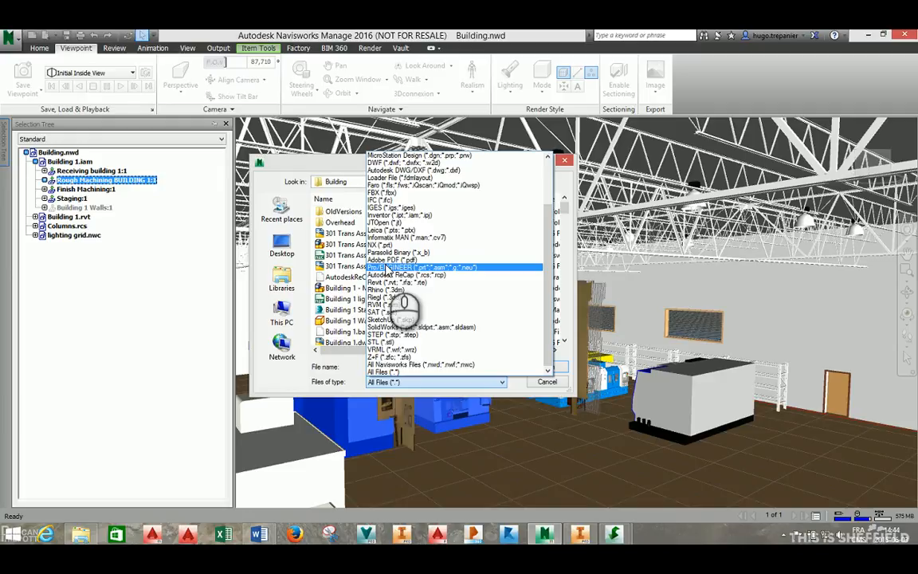
pyautogui.click(307, 160)
pyautogui.click(564, 160)
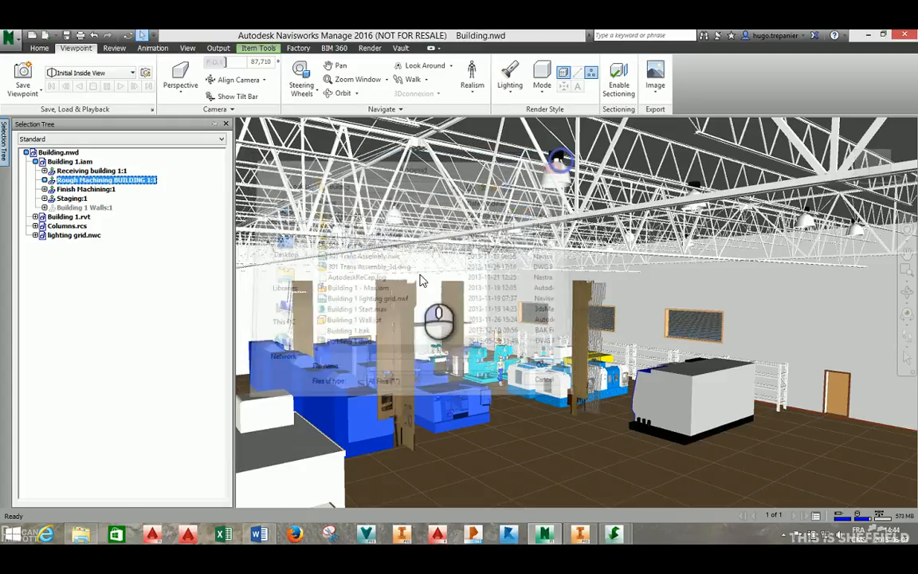
# - Collapse the Selection Tree and fly the camera through the shop interior with the Fly tool
pyautogui.click(213, 123)
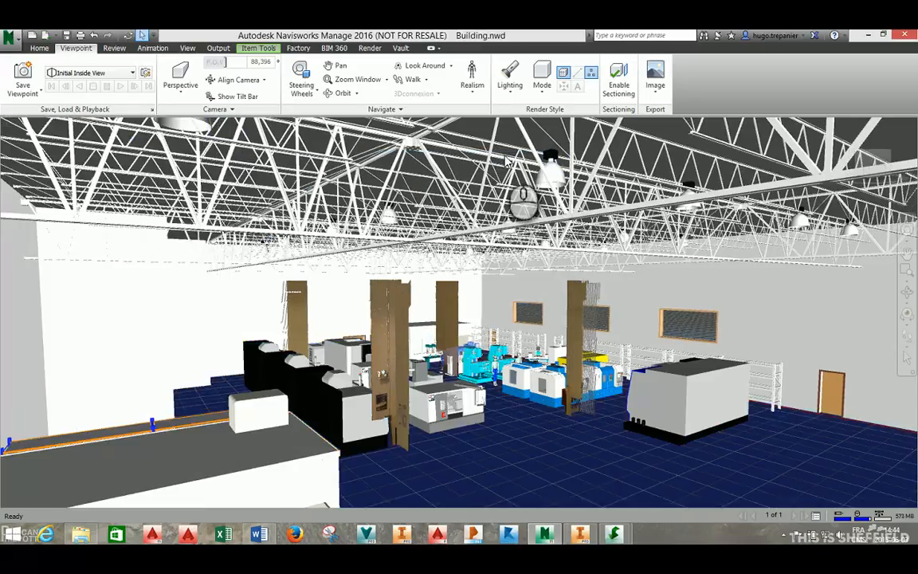
pyautogui.click(426, 79)
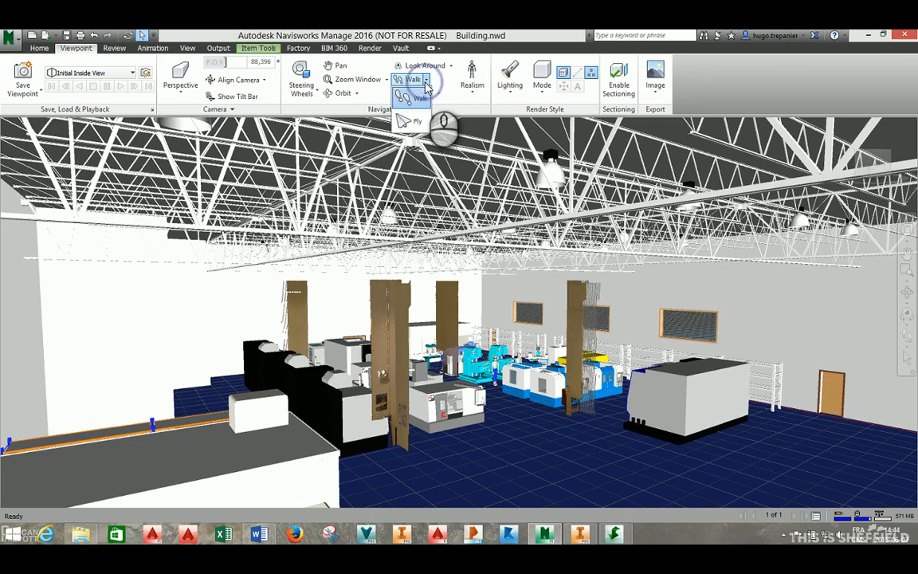
pyautogui.click(406, 118)
pyautogui.moveTo(526, 454); pyautogui.dragTo(439, 431)
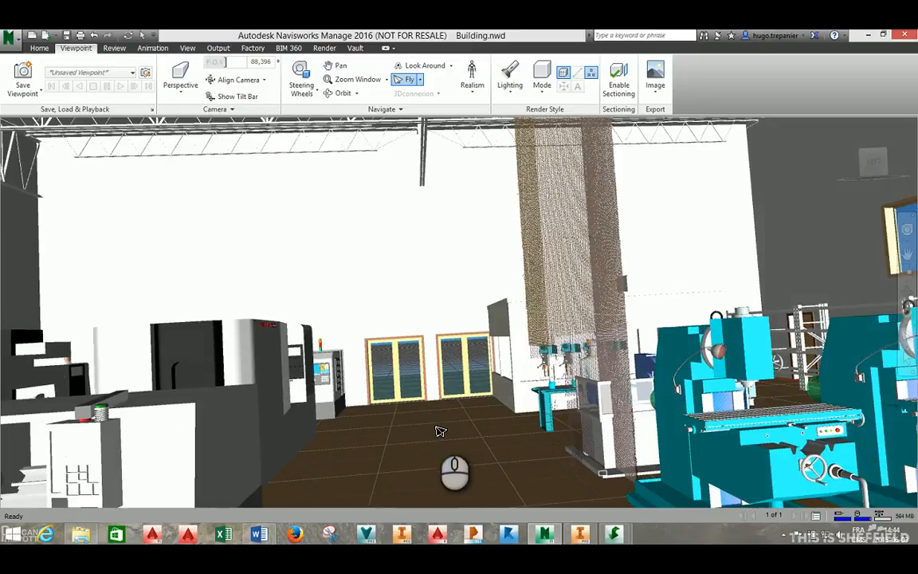
# - Walk the camera between the machines with the Walk tool, and turn the view with Look Around
pyautogui.click(422, 80)
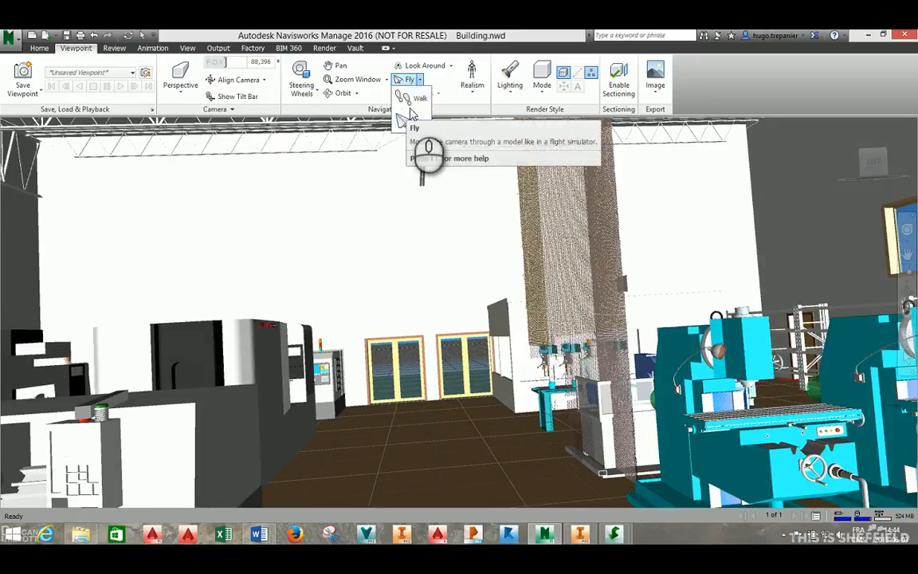
pyautogui.click(408, 98)
pyautogui.moveTo(428, 443); pyautogui.dragTo(445, 313)
pyautogui.click(424, 65)
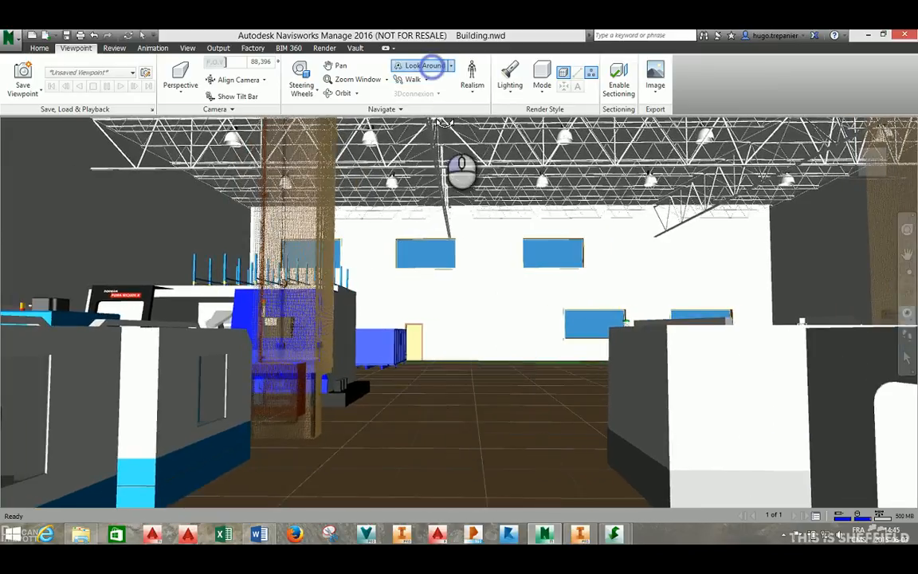
pyautogui.moveTo(524, 381); pyautogui.dragTo(475, 391)
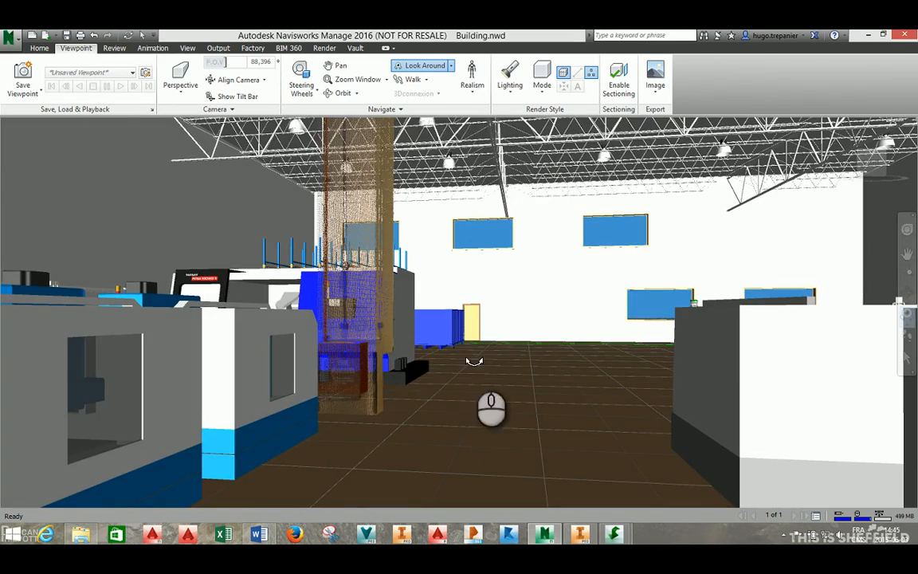
# - Enable Collision, Gravity and Third Person realism for the Walk tool, and walk the avatar around the machines
pyautogui.click(474, 95)
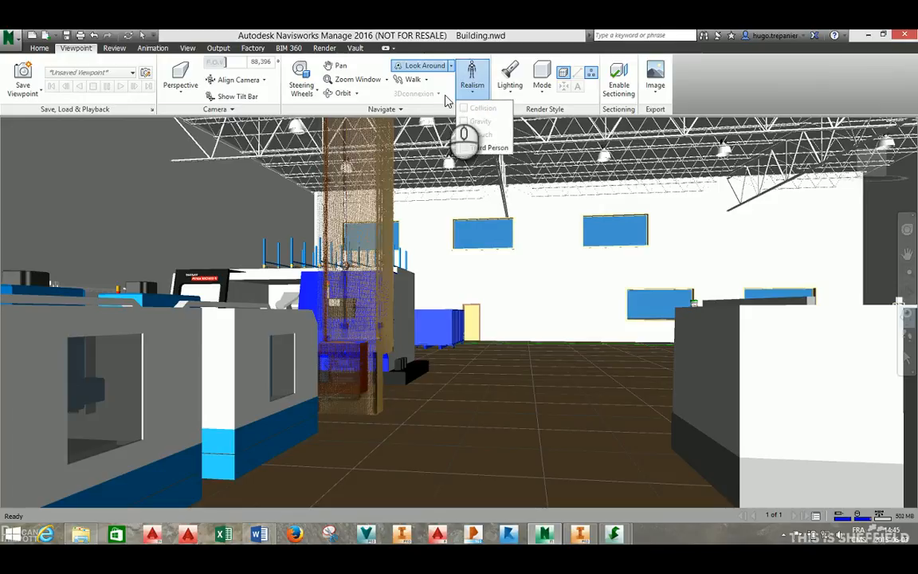
pyautogui.click(415, 80)
pyautogui.click(473, 88)
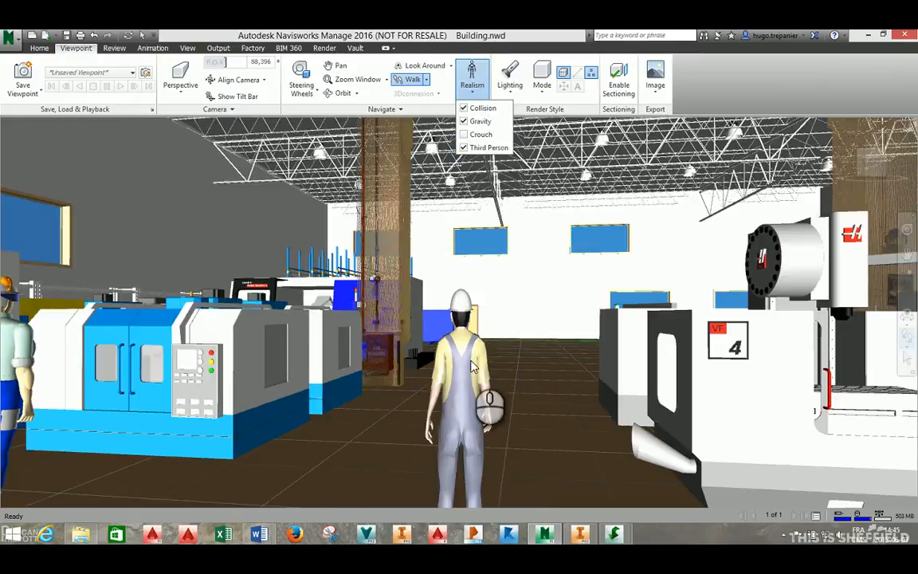
pyautogui.moveTo(497, 419); pyautogui.dragTo(359, 341)
pyautogui.moveTo(480, 322); pyautogui.dragTo(549, 381)
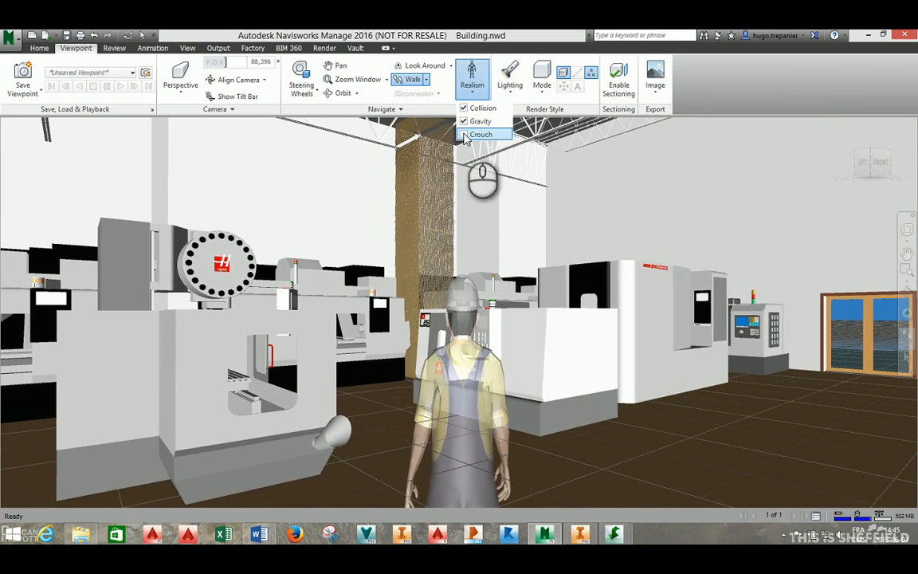
# - Walk the third-person avatar further through the shop between the machines, and switch to the saved Clash Detection viewpoint
pyautogui.moveTo(487, 350); pyautogui.dragTo(612, 317)
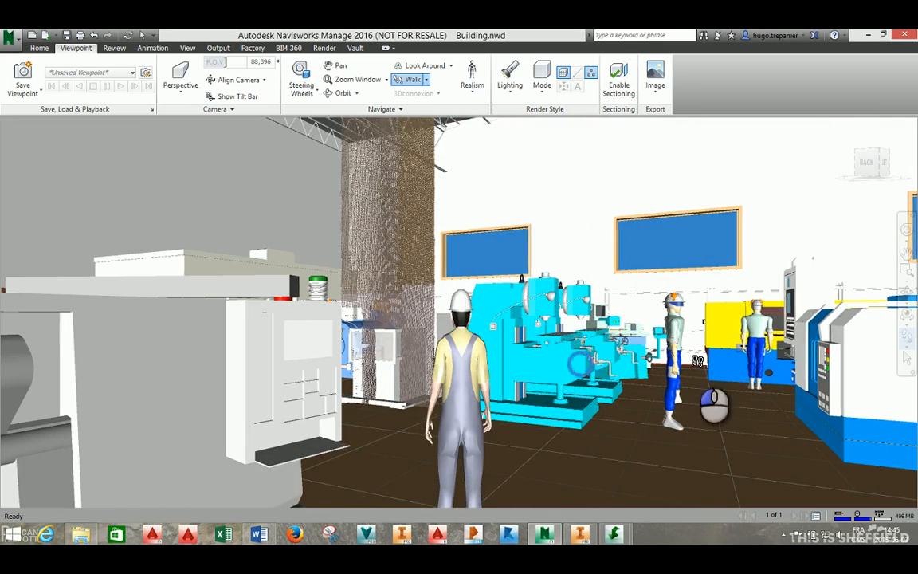
pyautogui.moveTo(697, 360); pyautogui.dragTo(747, 446)
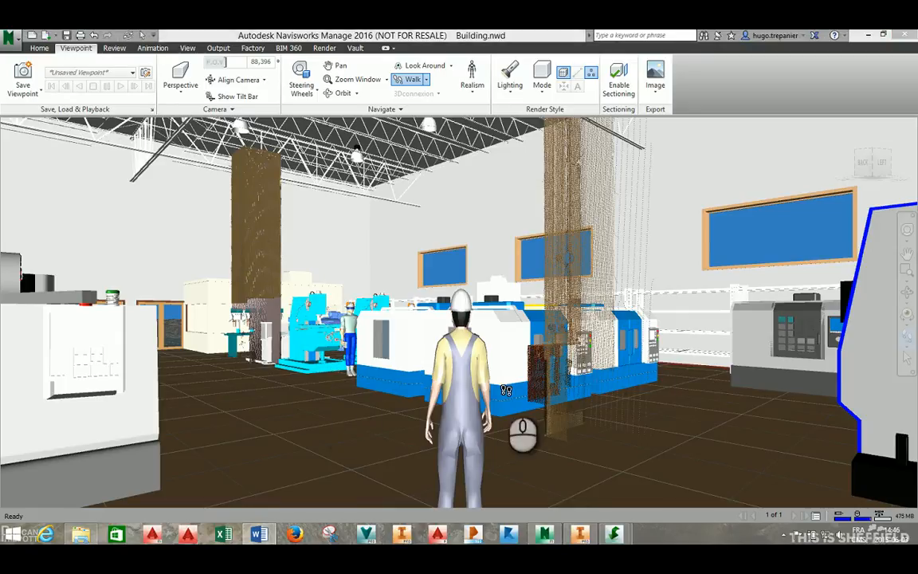
pyautogui.click(87, 73)
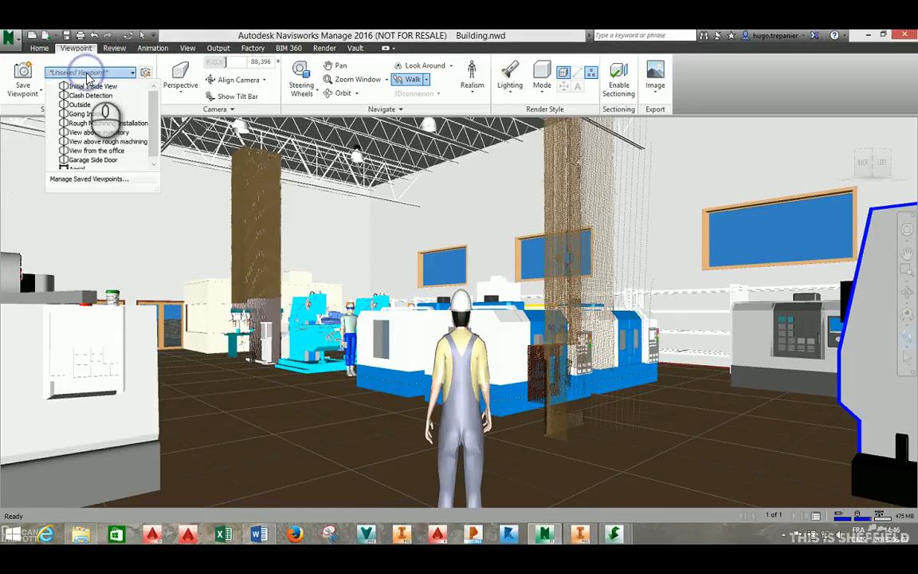
pyautogui.click(88, 95)
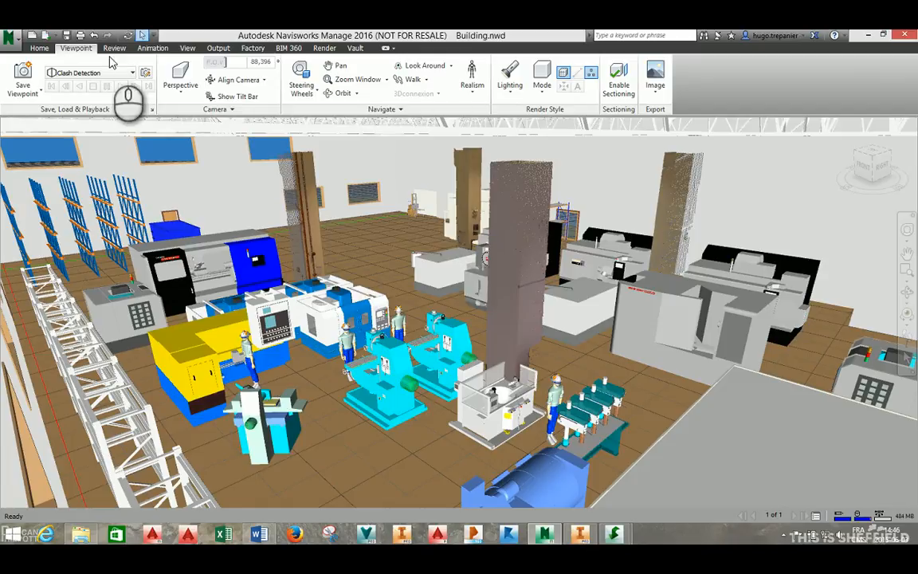
# - Open Clash Detective, move its window clear of the machines, and add a new clash test
pyautogui.click(38, 48)
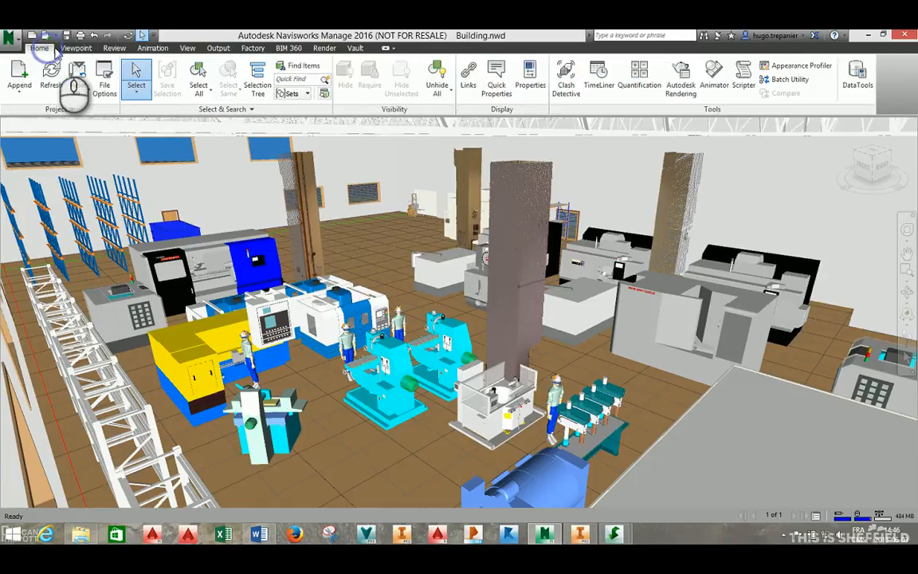
pyautogui.click(574, 77)
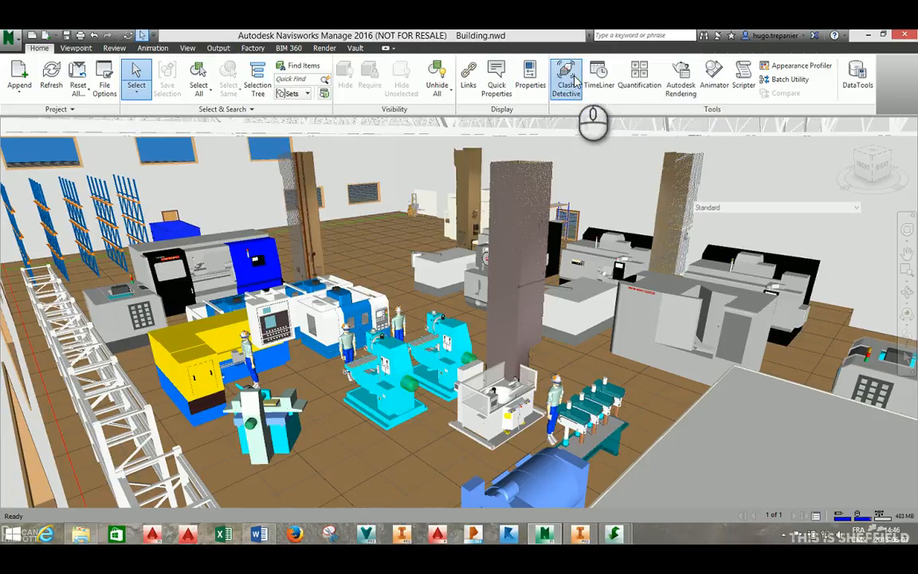
pyautogui.moveTo(591, 139); pyautogui.dragTo(199, 140)
pyautogui.click(570, 161)
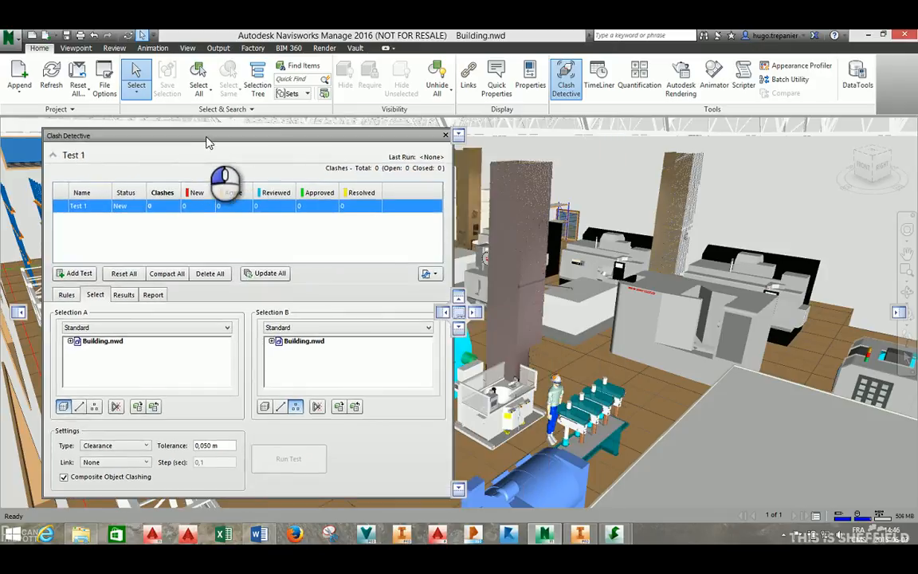
# - Run the clash test with Building 1.iam surfaces as Selection A against Columns.rcs points as Selection B
pyautogui.click(70, 341)
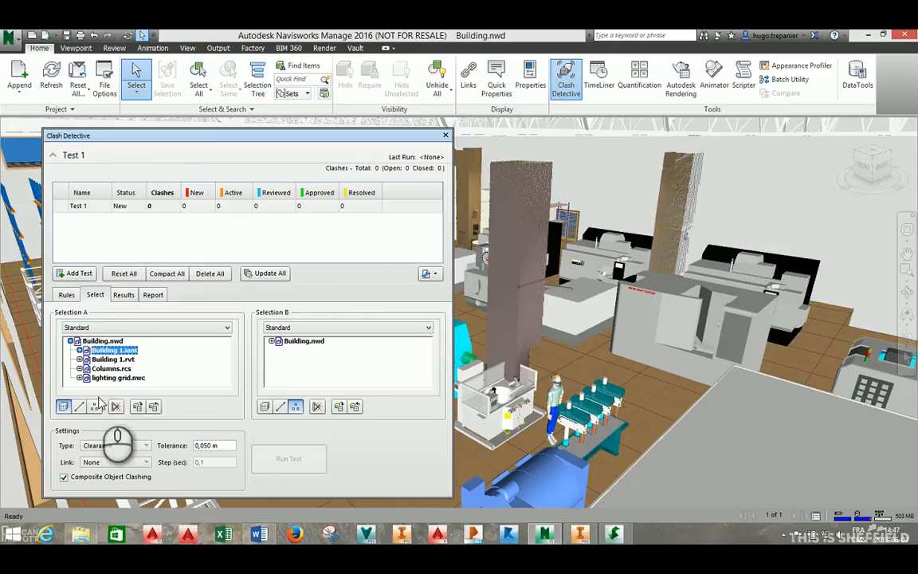
pyautogui.click(63, 407)
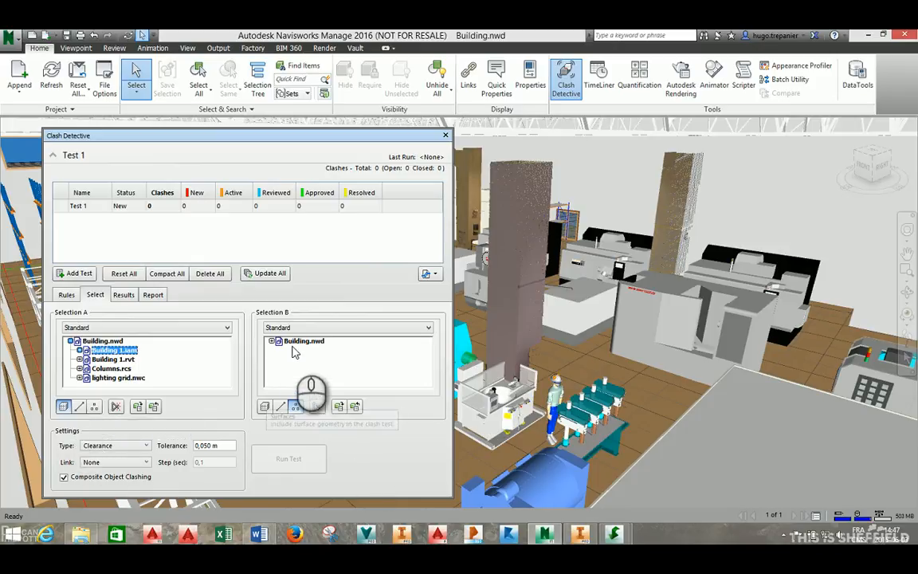
pyautogui.click(271, 341)
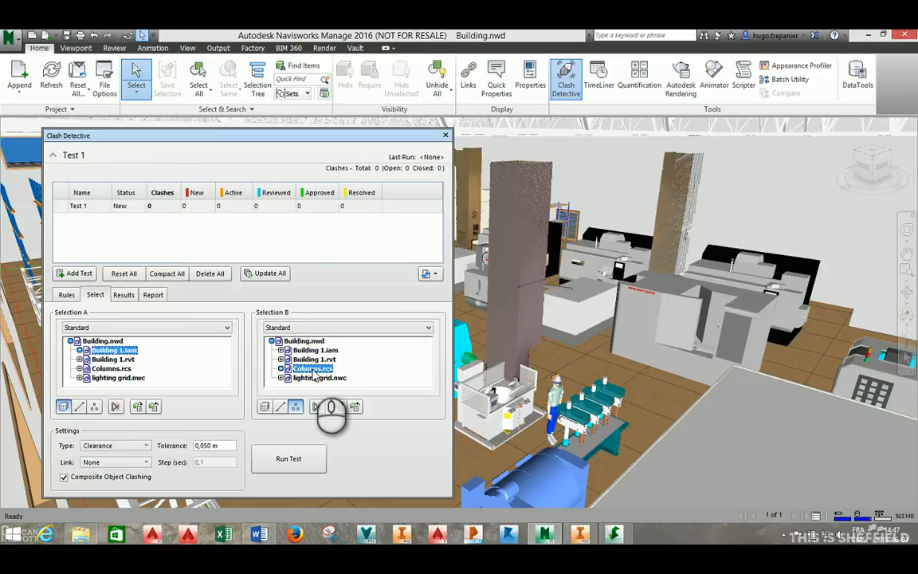
pyautogui.click(295, 408)
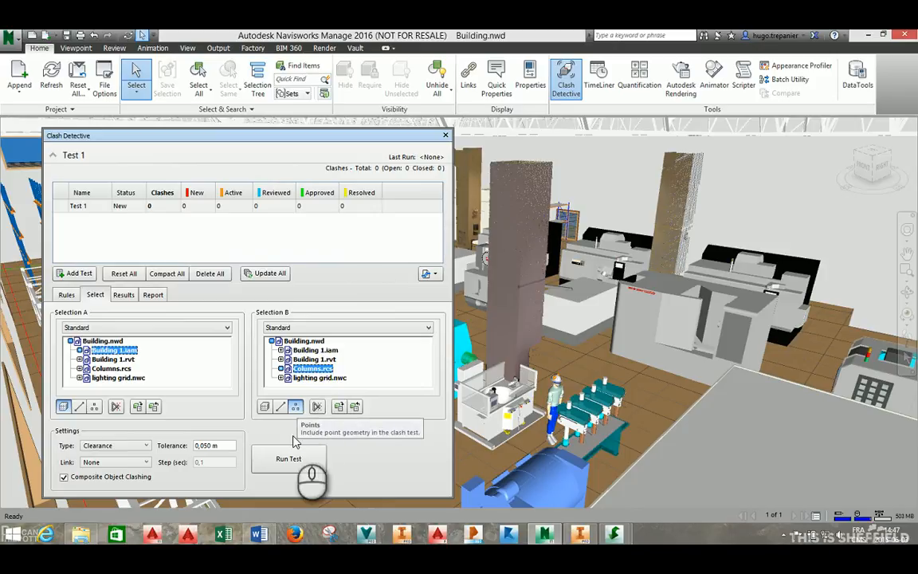
pyautogui.click(295, 451)
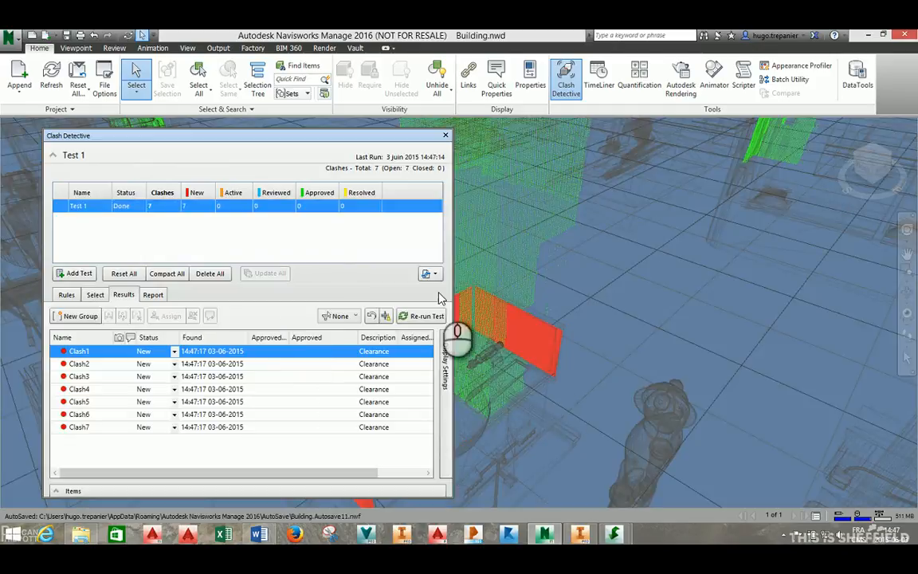
# - Review the individual clashes in the test results, moving the Clash Detective window aside to examine the highlighted geometry
pyautogui.moveTo(263, 136); pyautogui.dragTo(355, 118)
pyautogui.click(185, 357)
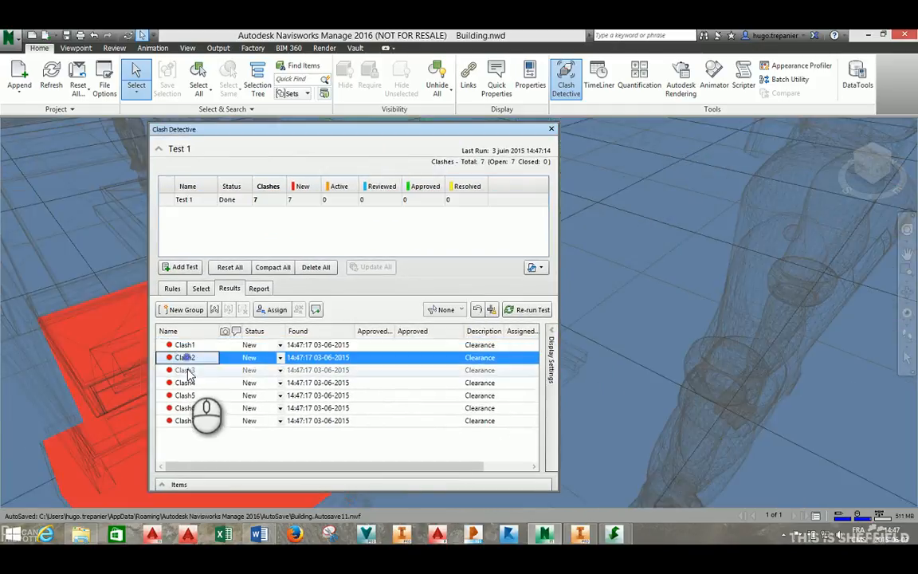
pyautogui.click(183, 370)
pyautogui.click(188, 384)
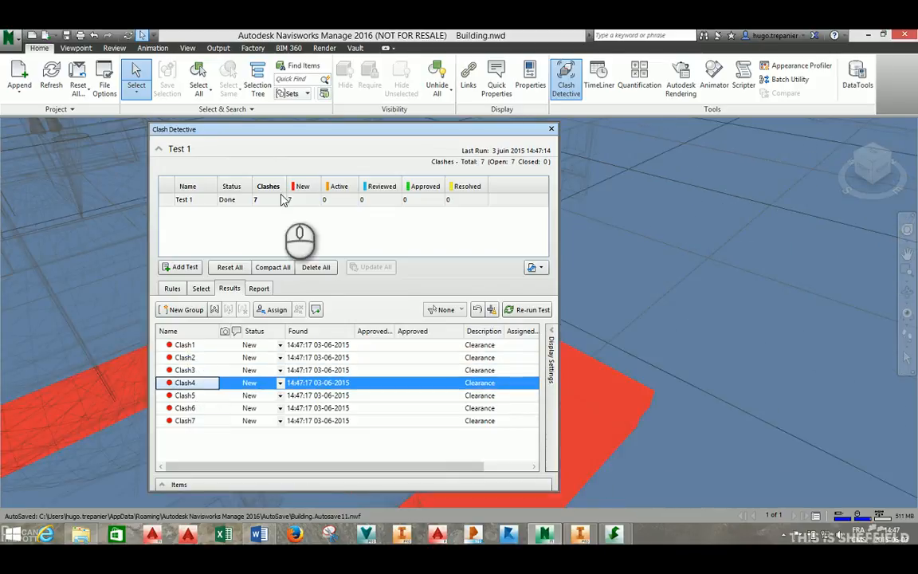
pyautogui.moveTo(326, 133); pyautogui.dragTo(707, 136)
pyautogui.click(565, 398)
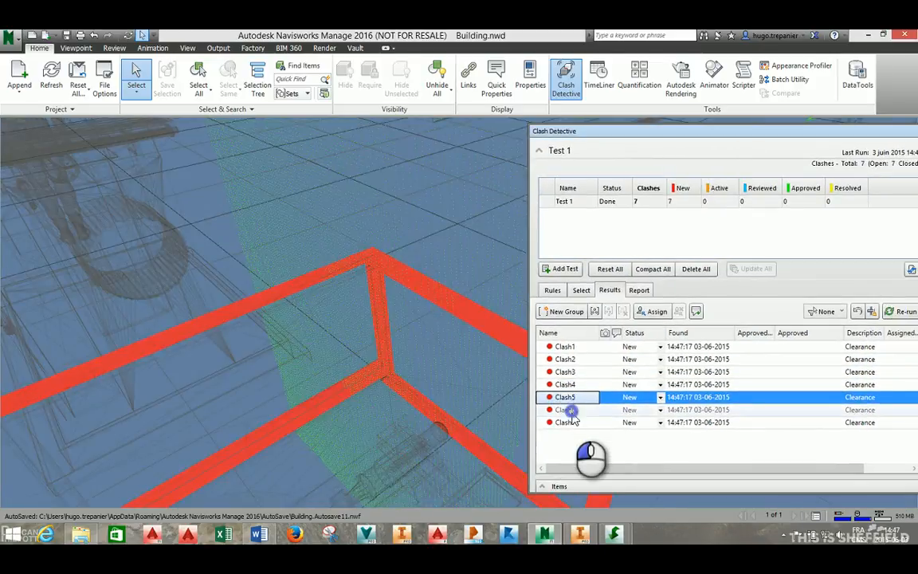
pyautogui.click(567, 410)
pyautogui.click(566, 423)
pyautogui.click(557, 397)
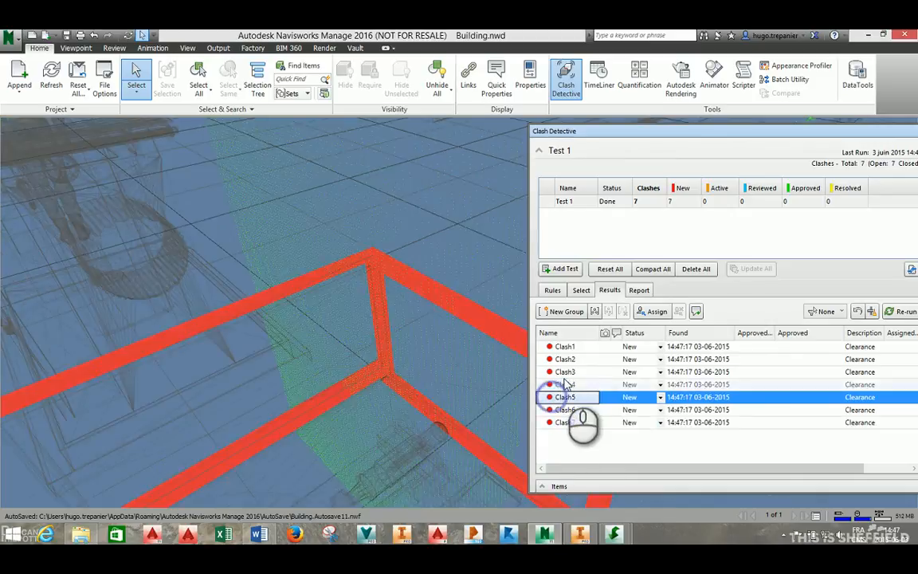
pyautogui.click(565, 384)
pyautogui.click(562, 358)
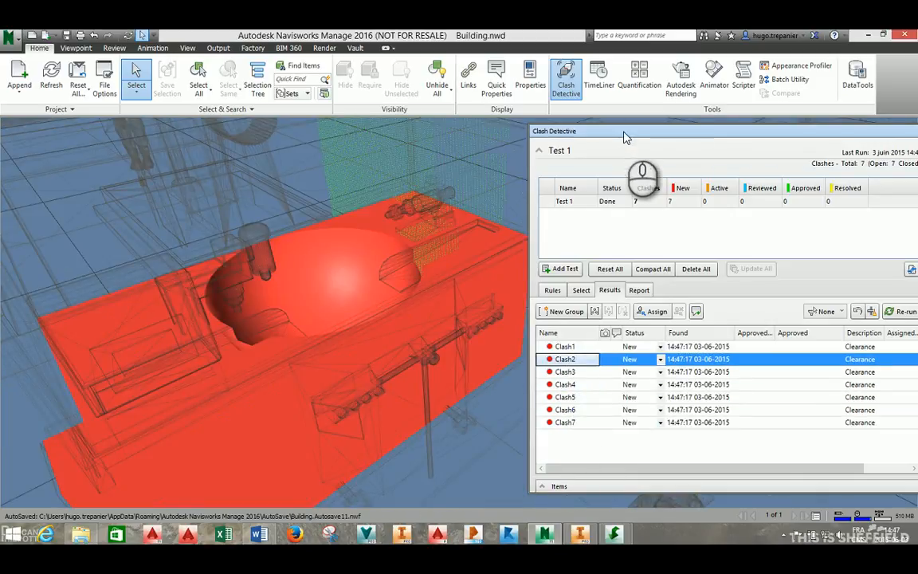
# - Reposition the results window, inspect Clash4 in the model, and close Clash Detective
pyautogui.moveTo(625, 135); pyautogui.dragTo(244, 142)
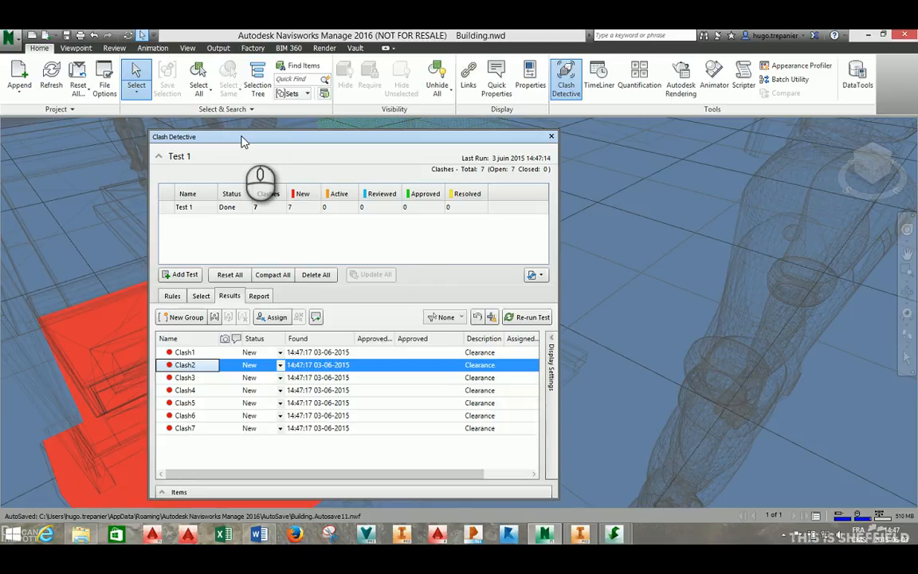
pyautogui.moveTo(244, 142); pyautogui.dragTo(464, 126)
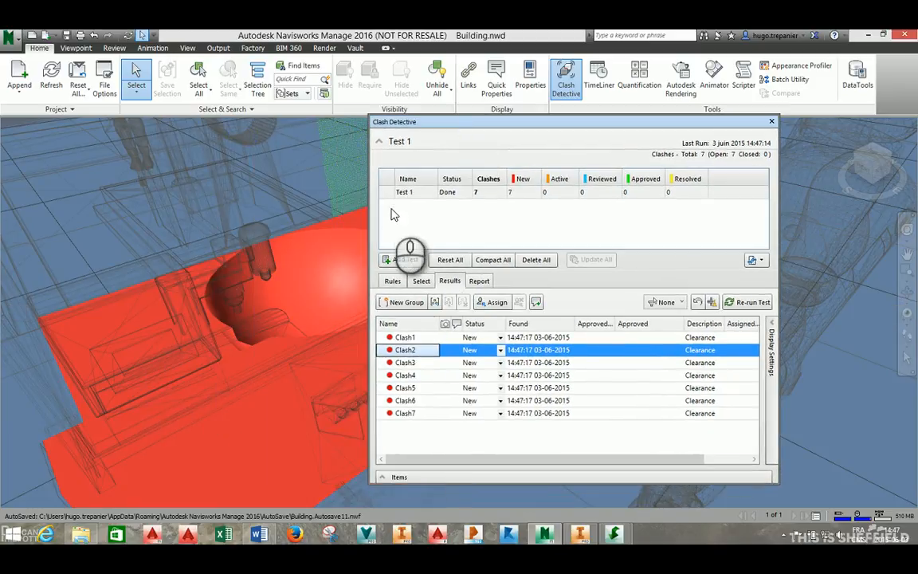
pyautogui.click(405, 375)
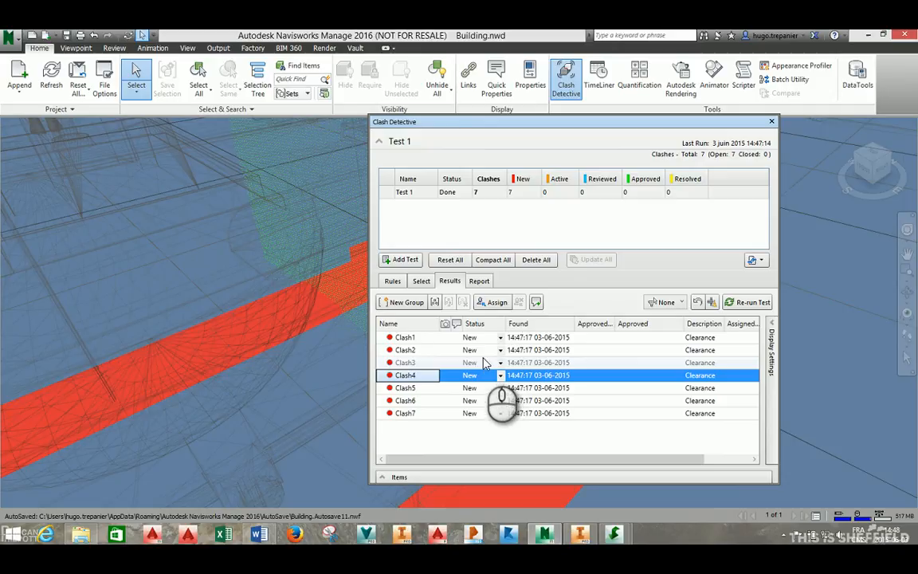
pyautogui.click(772, 122)
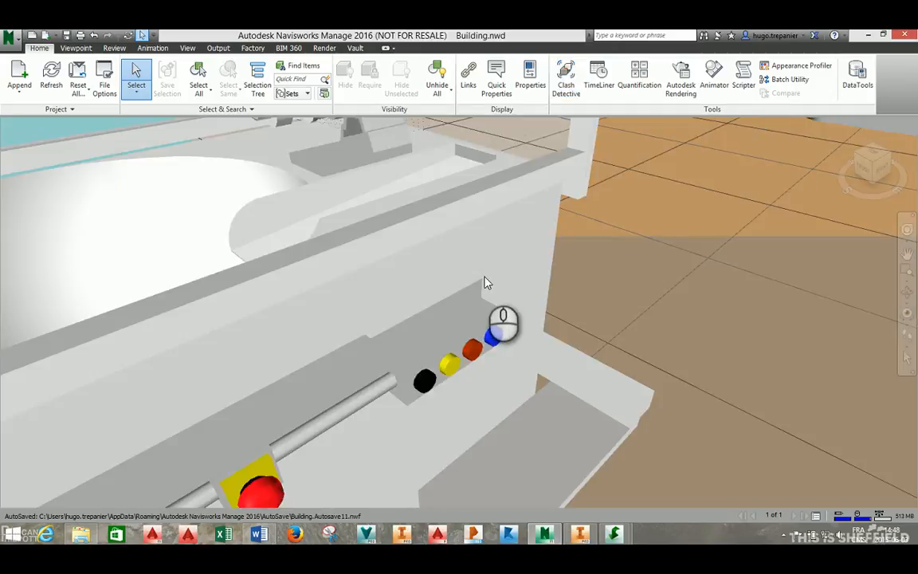
# - Switch to the saved Initial Inside View viewpoint
pyautogui.click(66, 48)
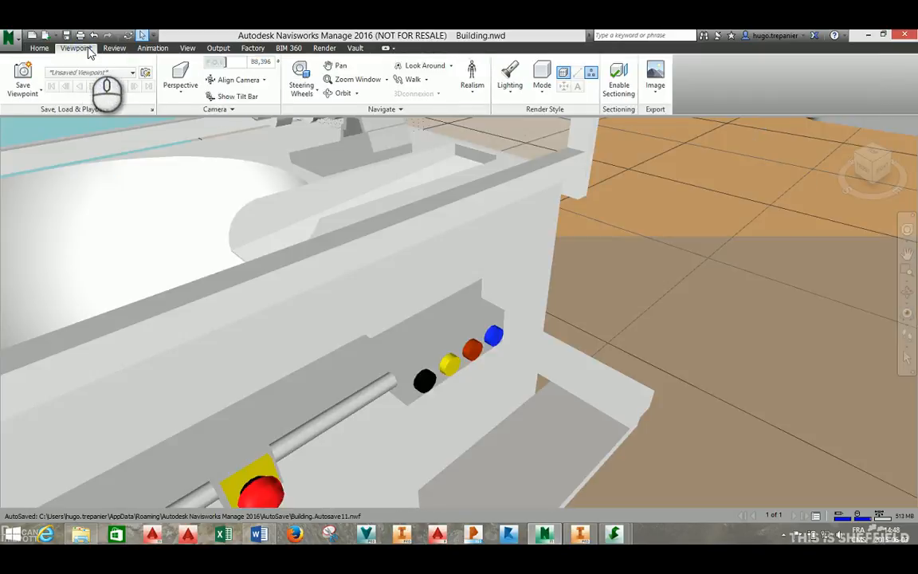
pyautogui.click(132, 72)
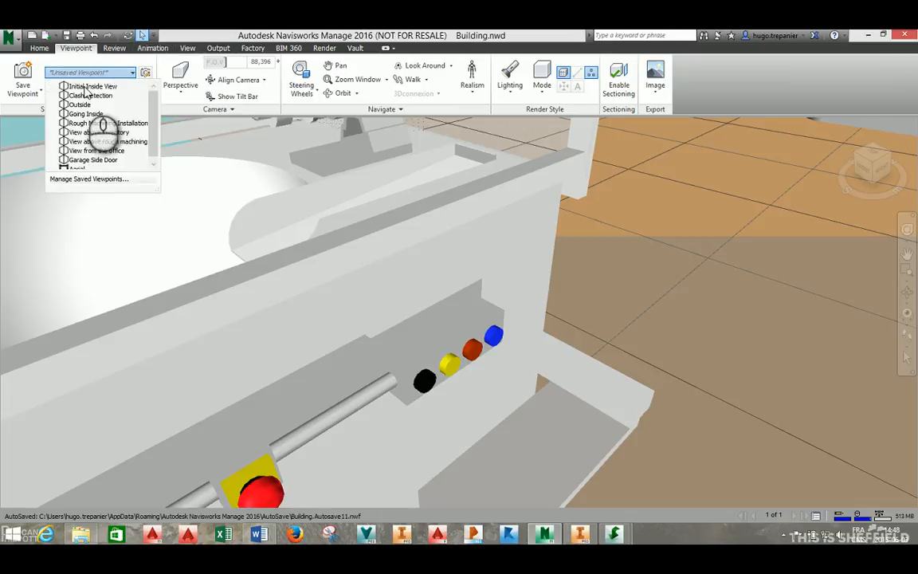
pyautogui.click(89, 86)
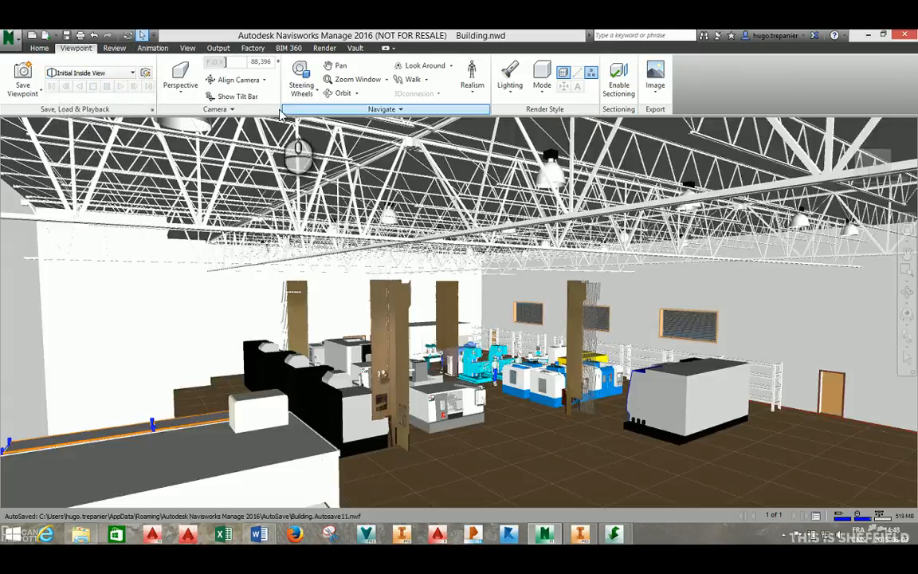
# - Play the Aerial viewpoint animation
pyautogui.click(152, 48)
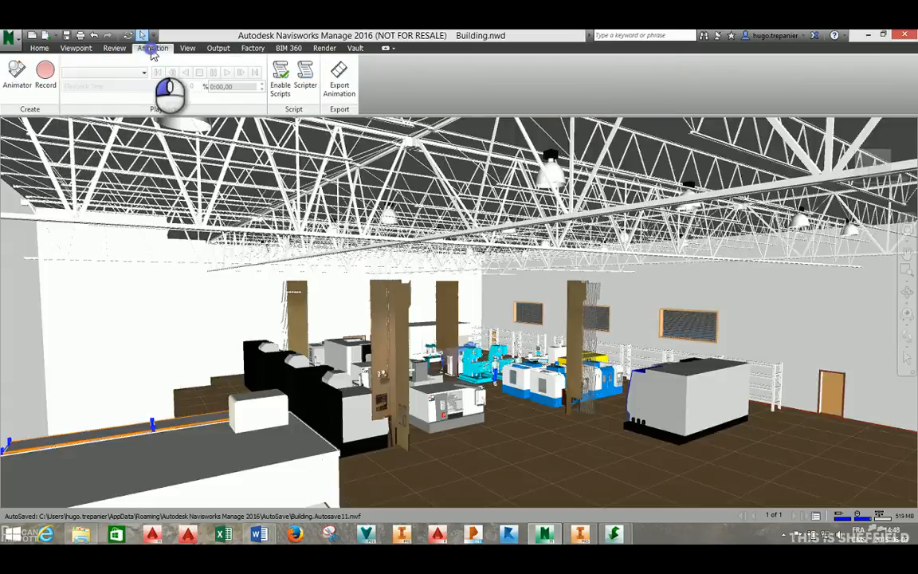
pyautogui.click(114, 73)
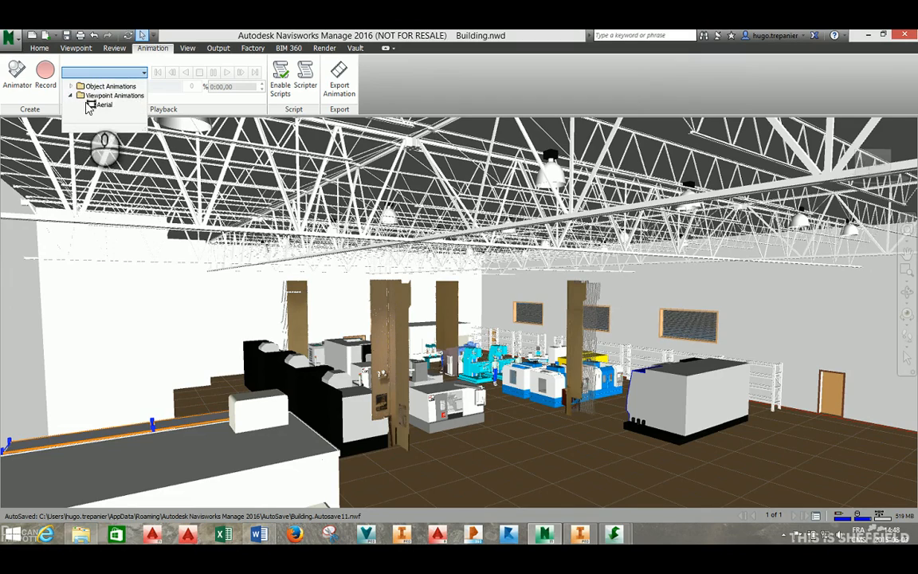
pyautogui.click(92, 106)
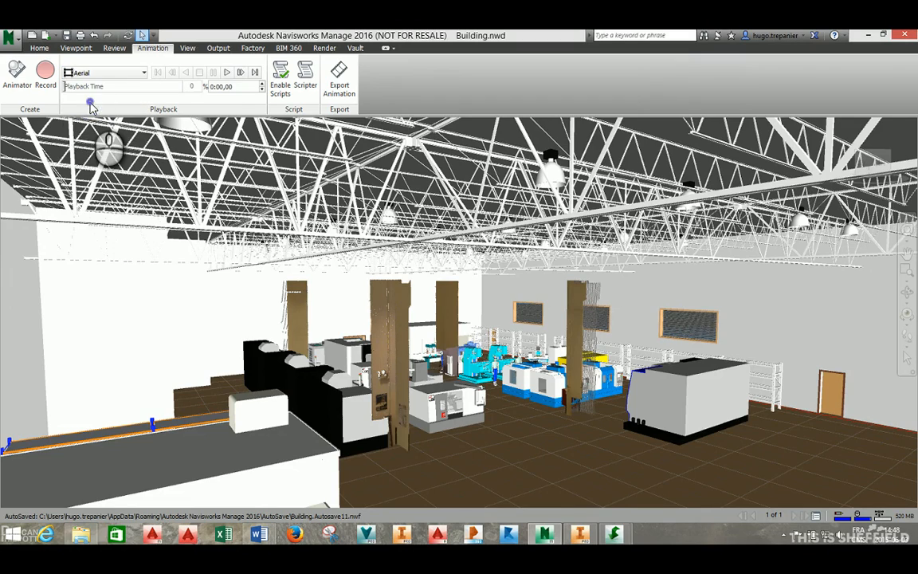
pyautogui.click(225, 73)
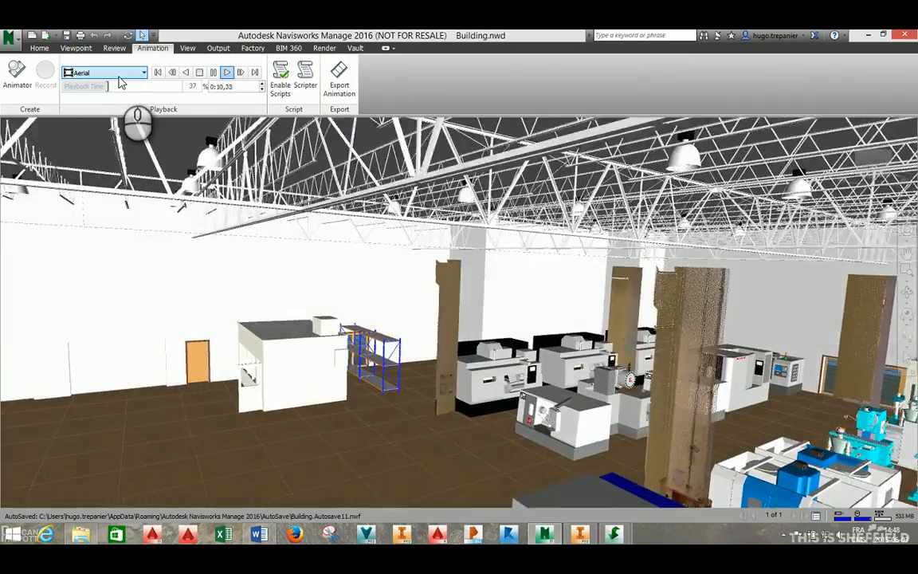
# - Switch to the Rough Machining Installation object animation and play it
pyautogui.click(112, 72)
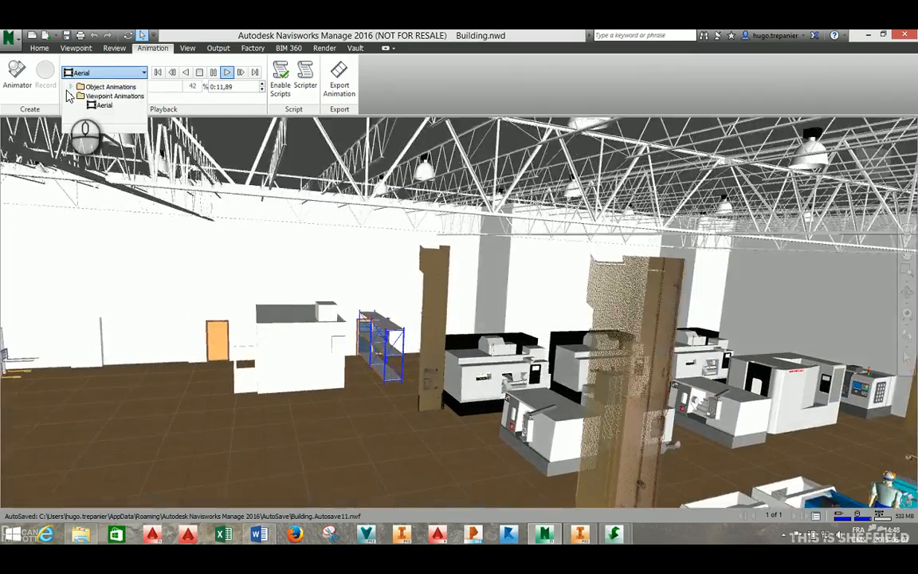
pyautogui.click(73, 87)
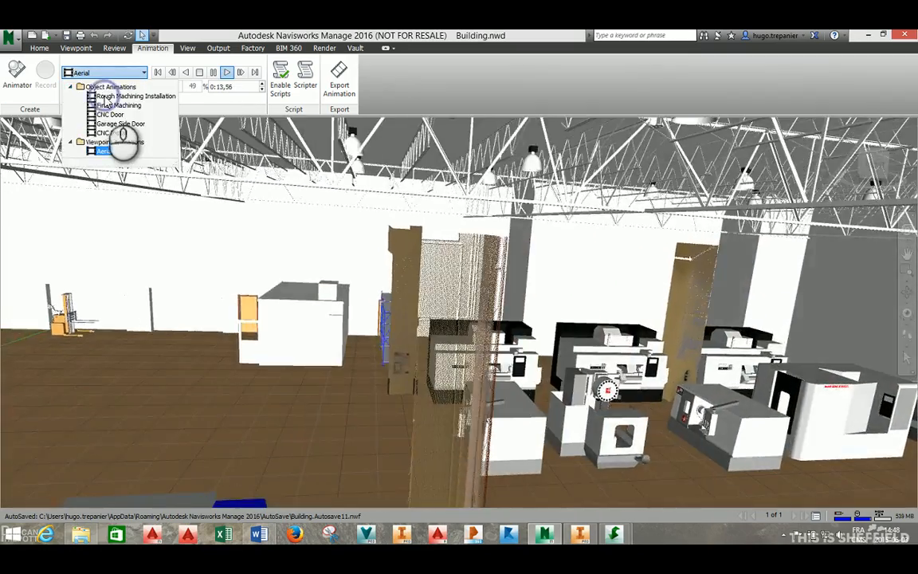
pyautogui.click(106, 101)
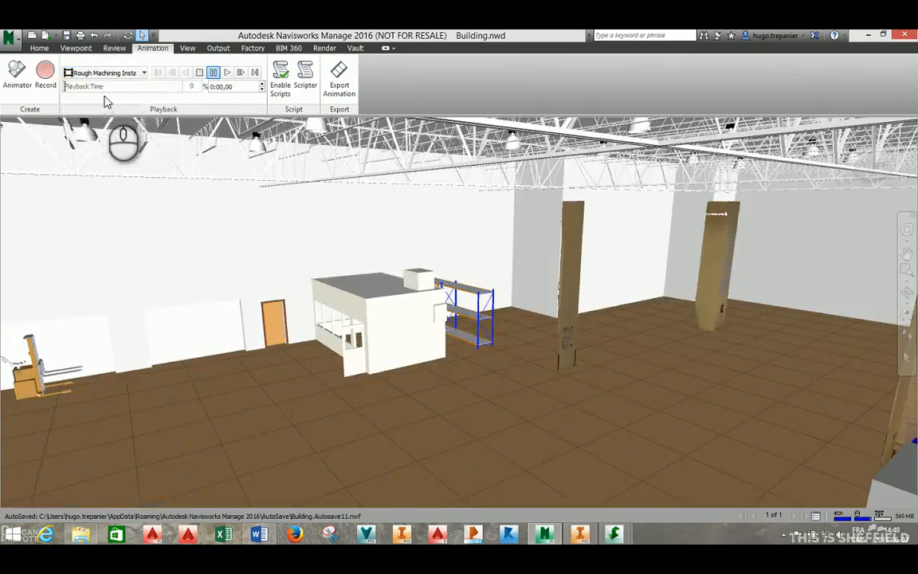
pyautogui.click(228, 73)
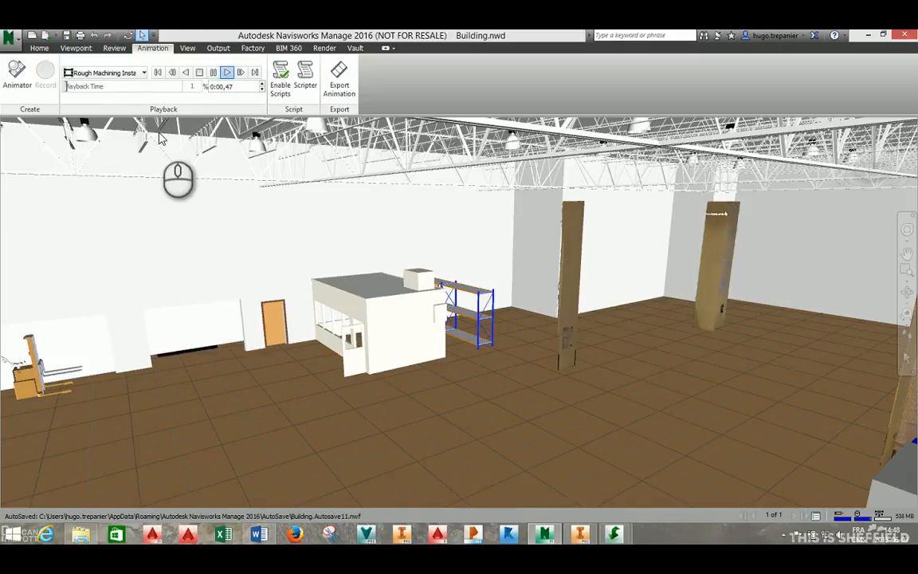